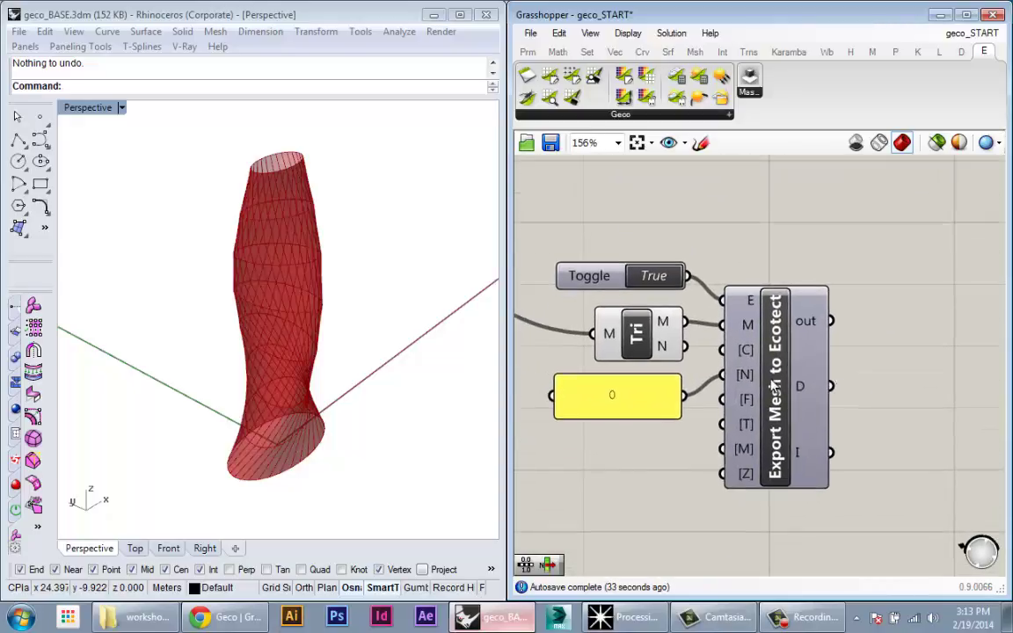
Inspect the exported tower mesh in Ecotect, then return to Grasshopper
click(774, 387)
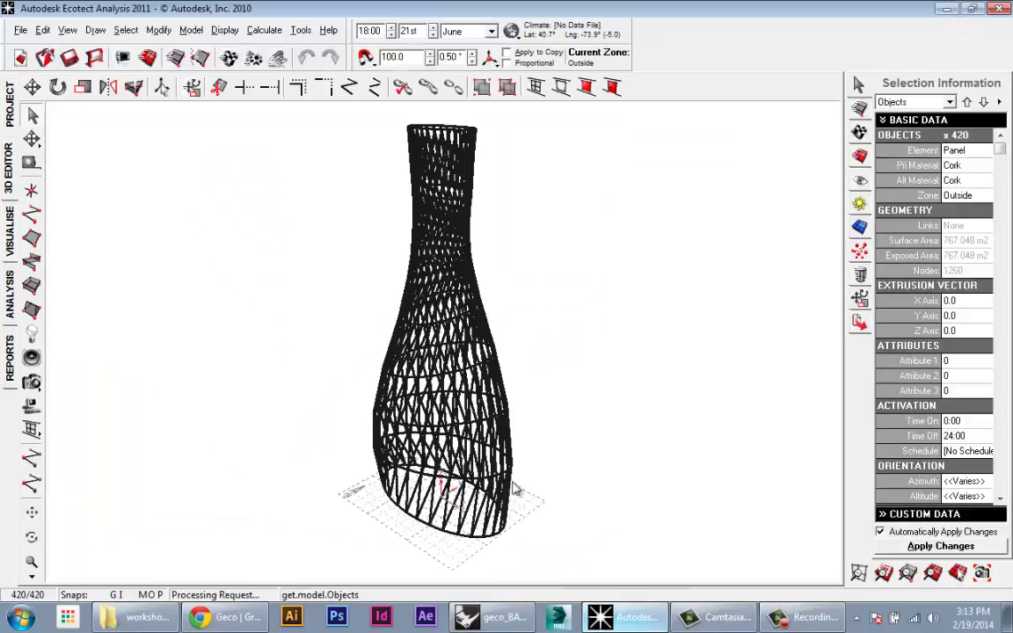
right_drag(499, 312, 538, 335)
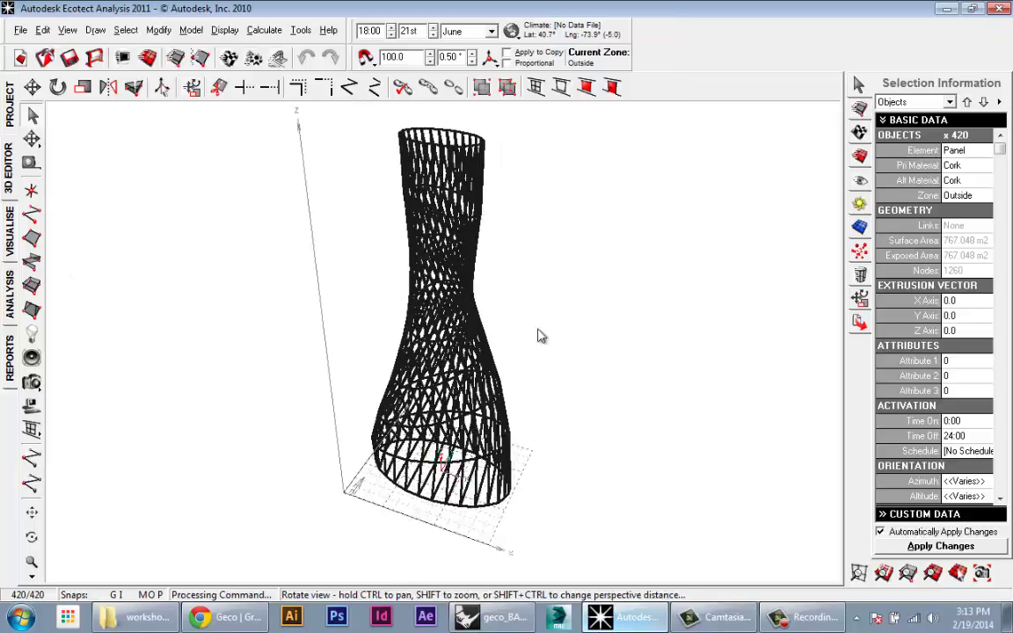
click(946, 9)
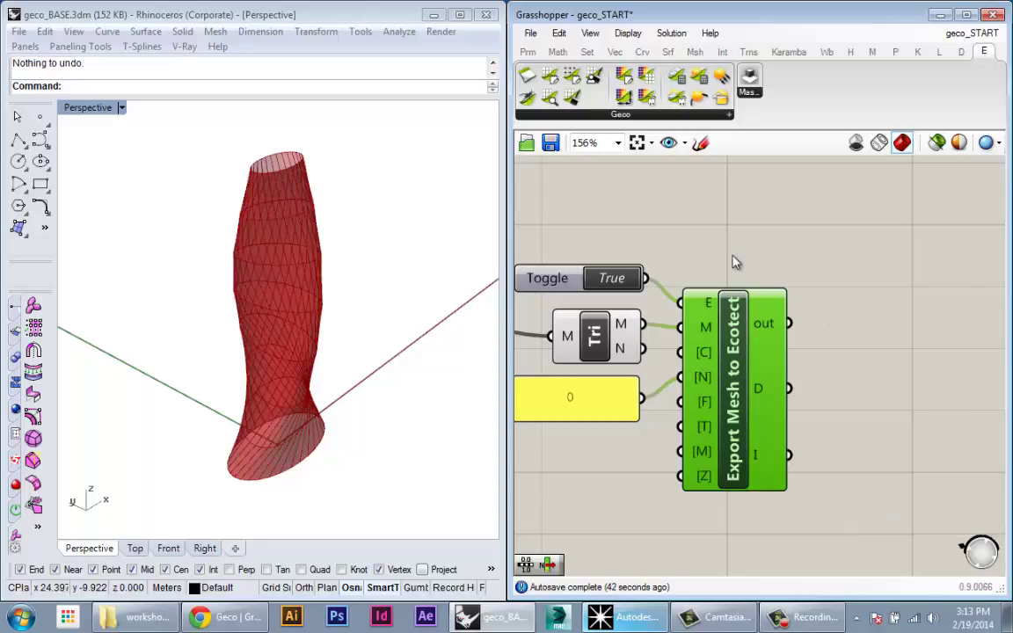
Add an EcoSolCal (Insolation Calculations) component to the canvas beside the Export Mesh to Ecotect component
scroll(605, 339, down, 3)
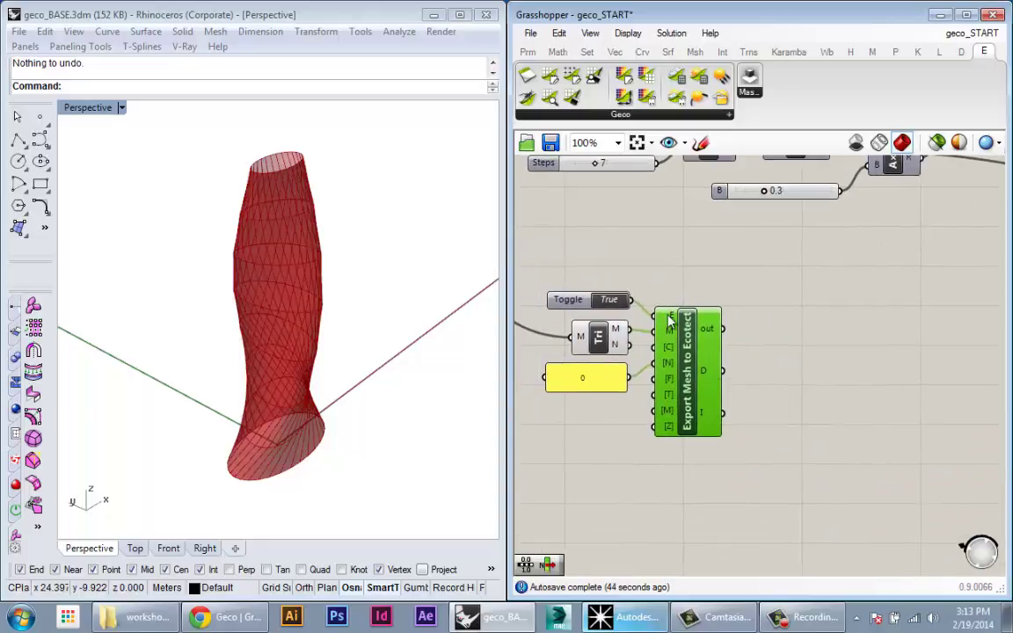
click(567, 114)
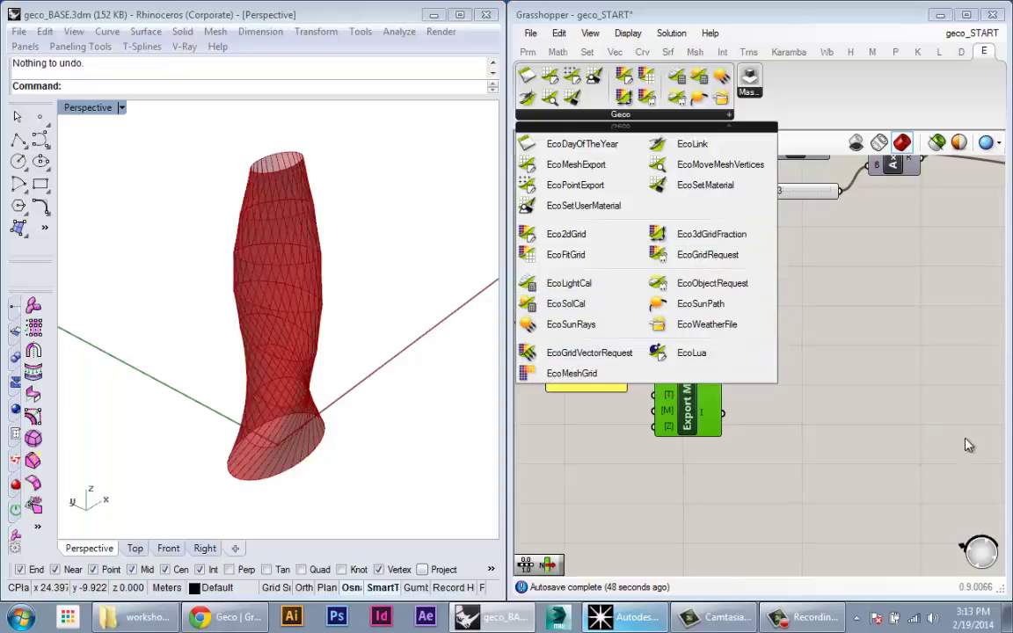
click(569, 305)
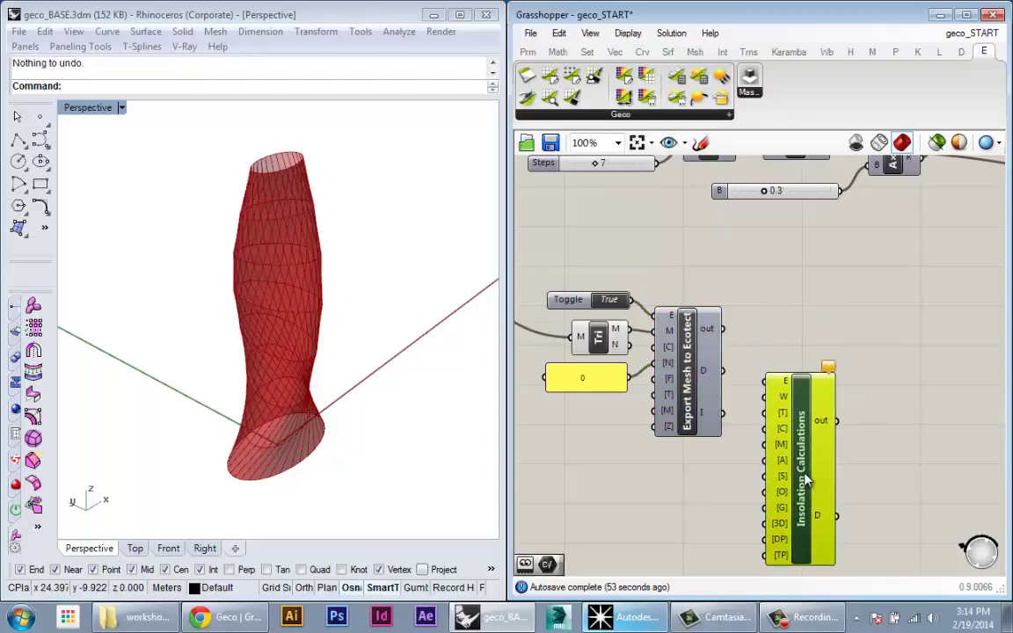
click(827, 453)
mouse_move(826, 446)
mouse_down()
mouse_move(796, 454)
mouse_move(823, 446)
mouse_up()
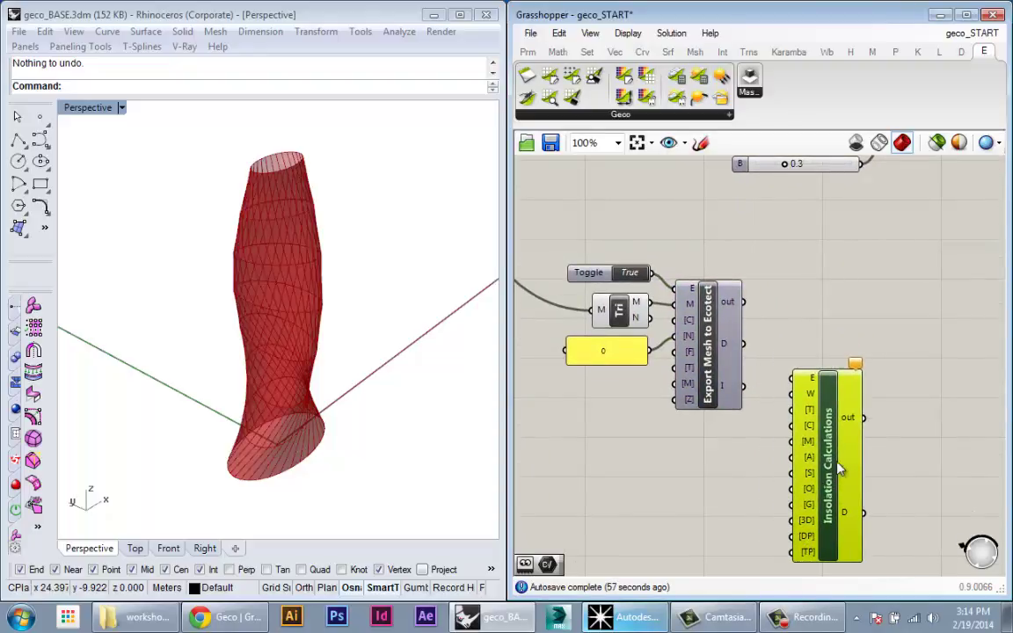
scroll(796, 387, up, 4)
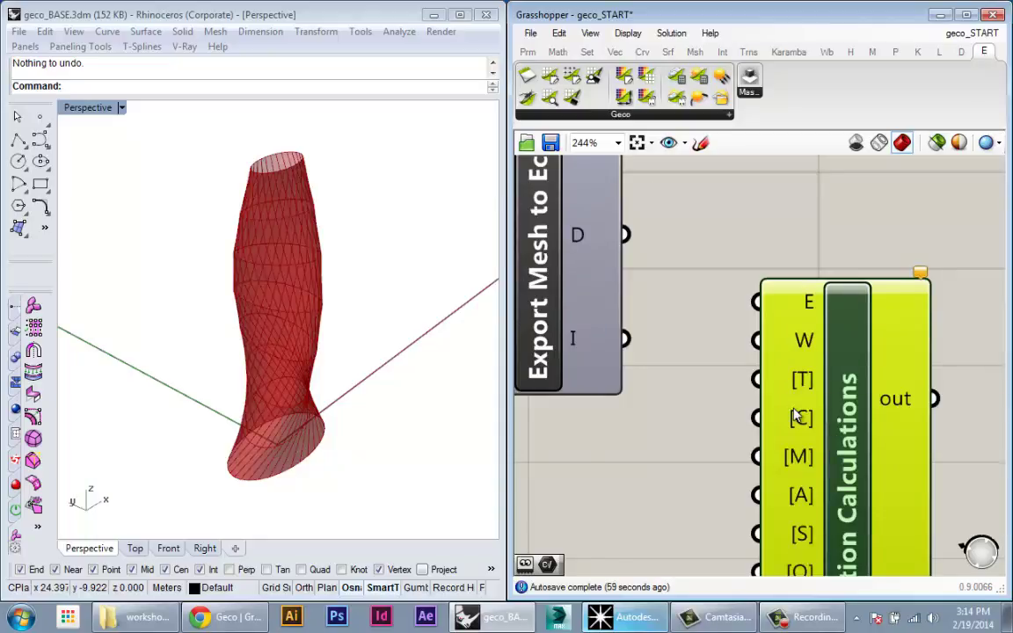
scroll(796, 387, down, 3)
mouse_move(794, 306)
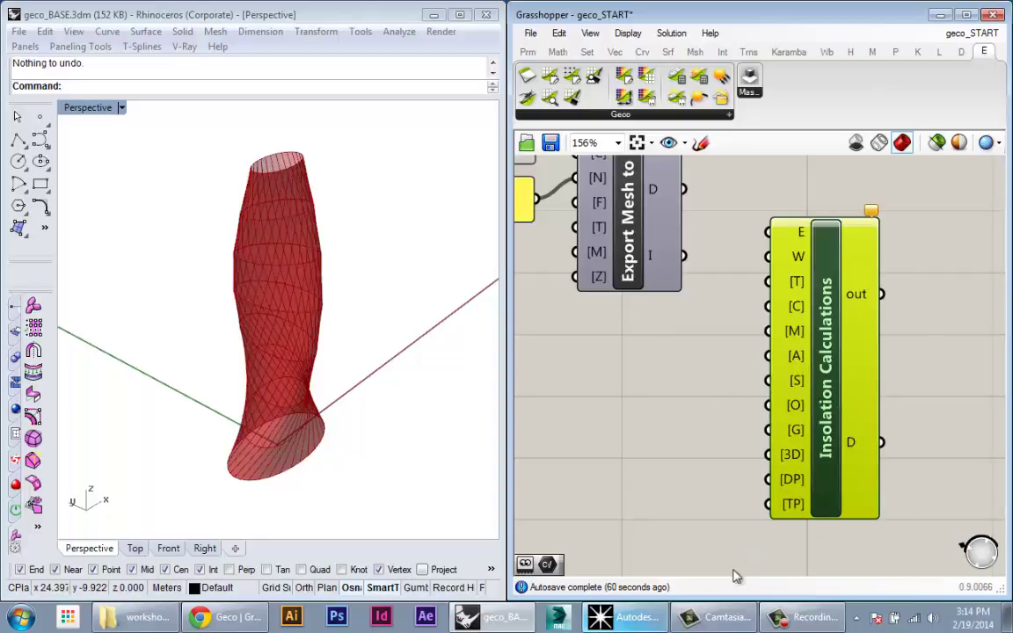
In Ecotect, review the opening pages of the Solar Access Analysis wizard, cancel it and return to Grasshopper
click(620, 621)
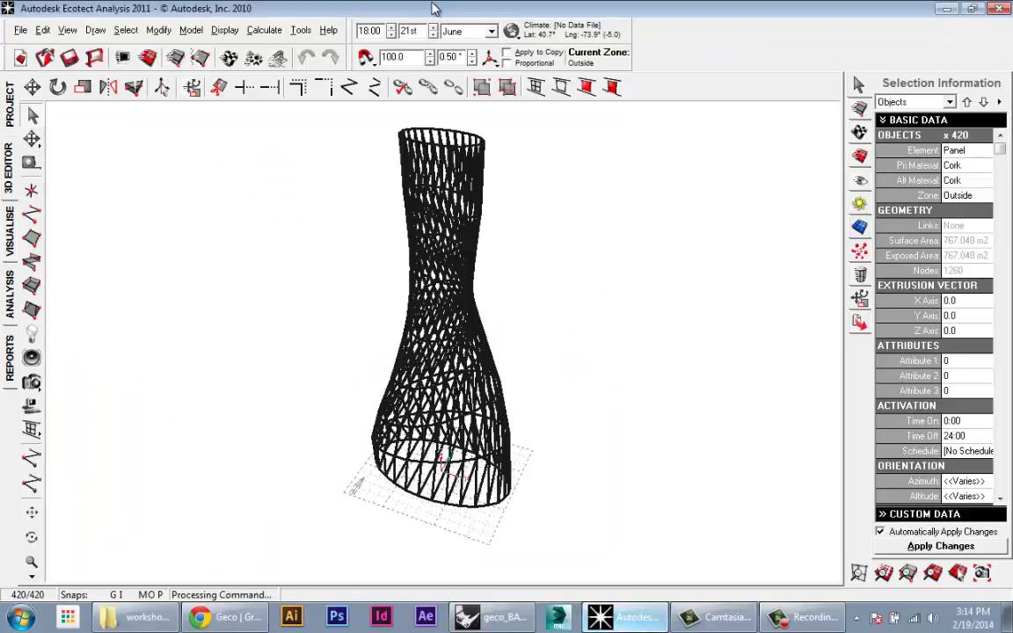
click(496, 617)
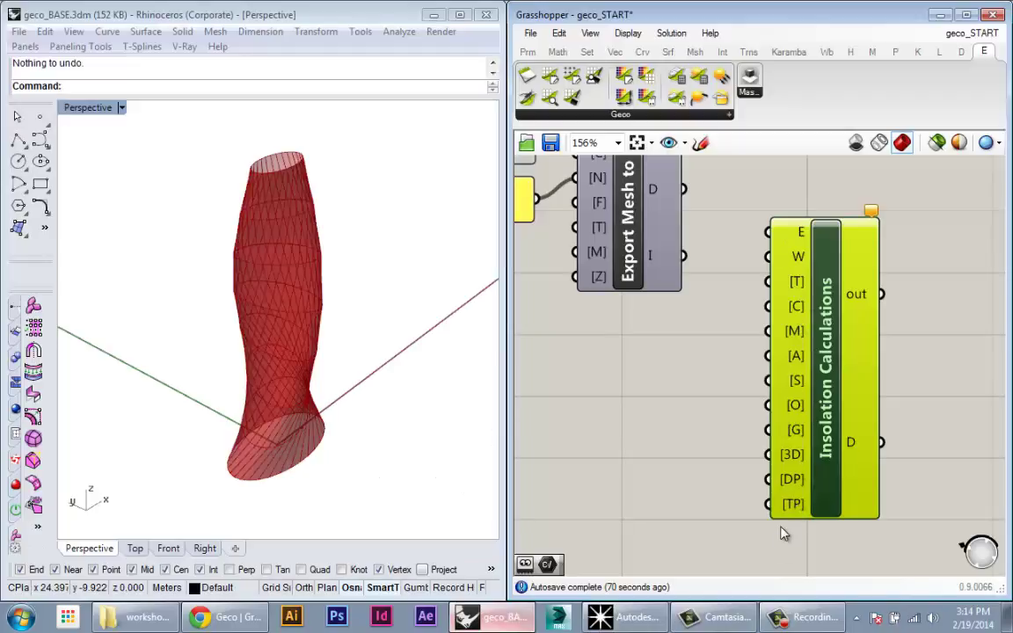
click(601, 618)
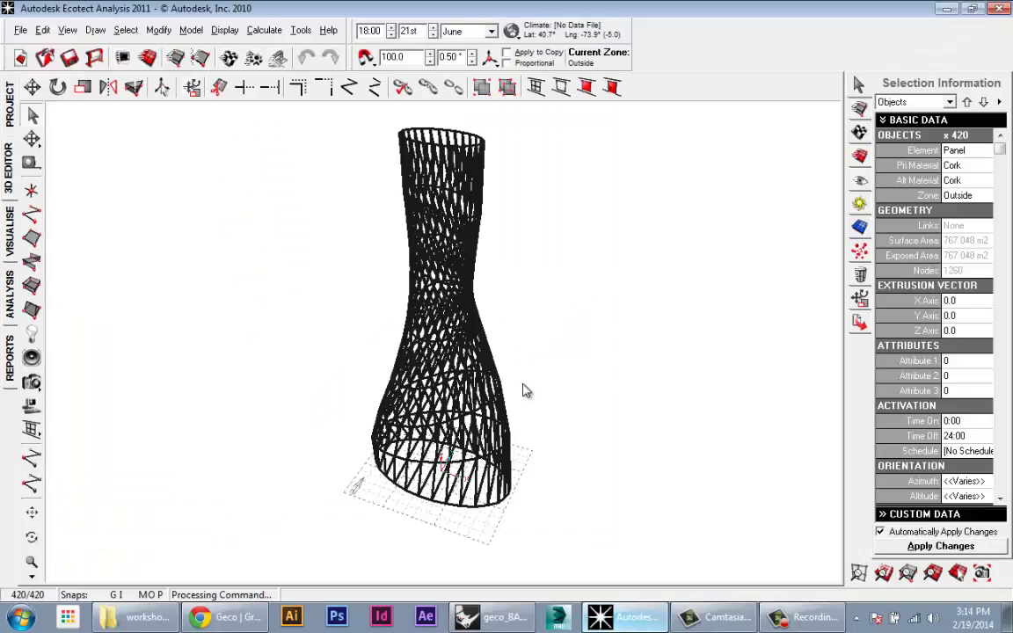
right_drag(524, 388, 484, 349)
click(264, 30)
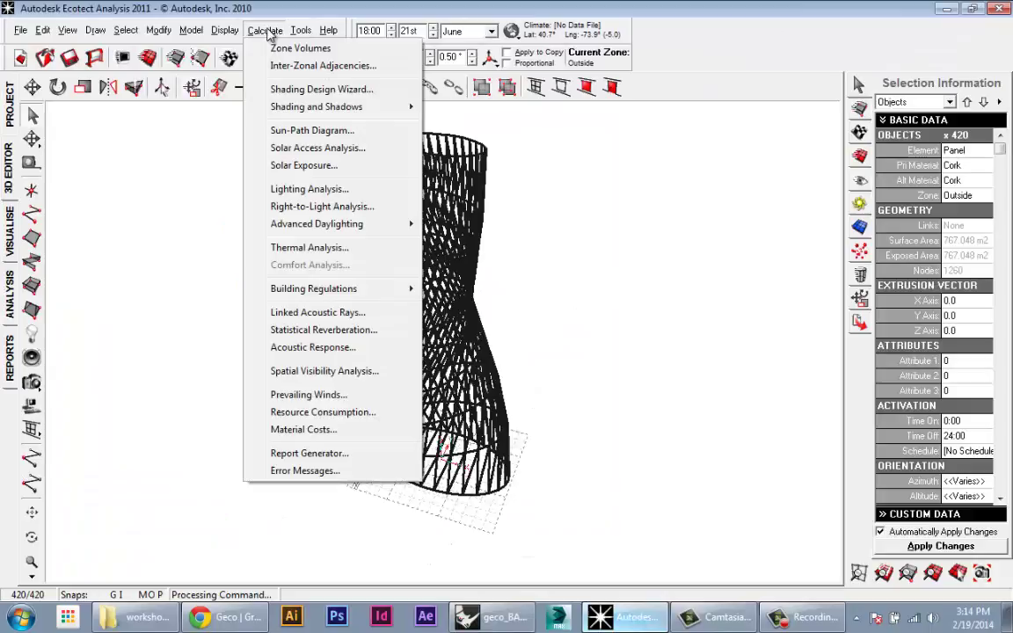
click(314, 154)
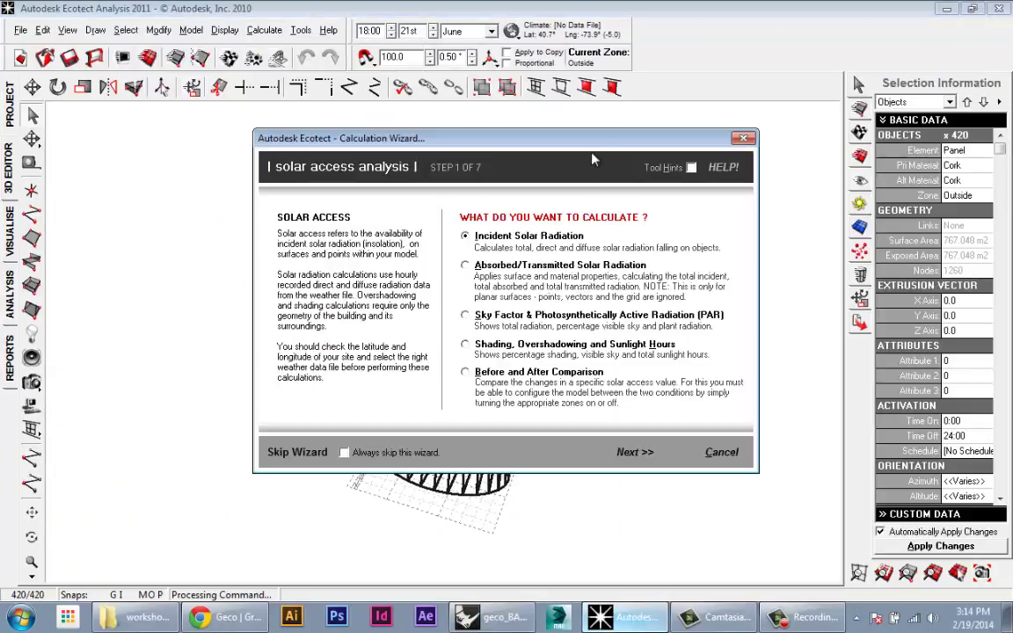
drag(545, 171, 573, 161)
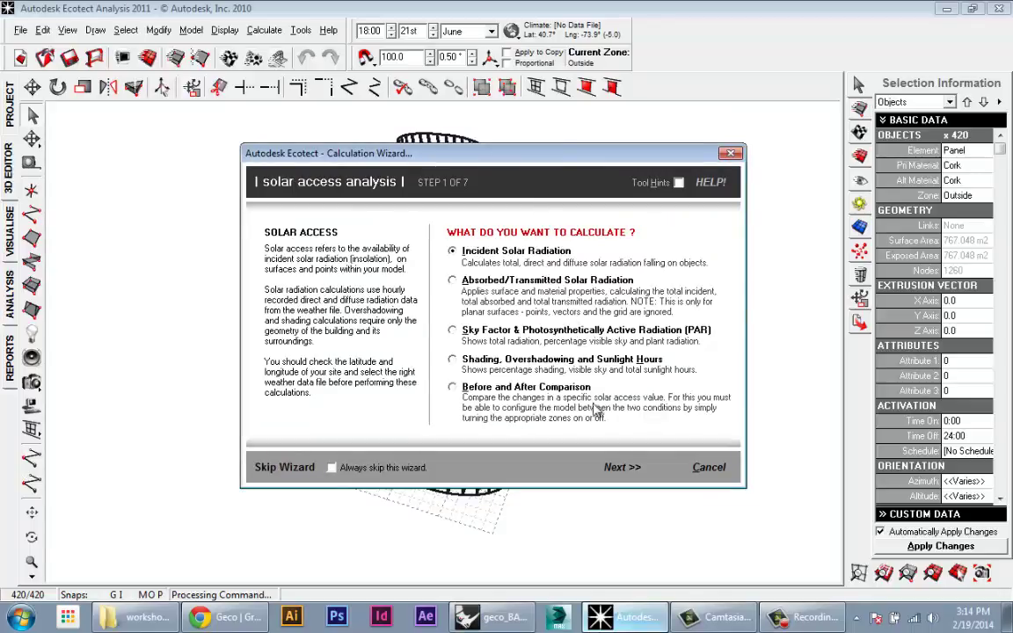
click(618, 467)
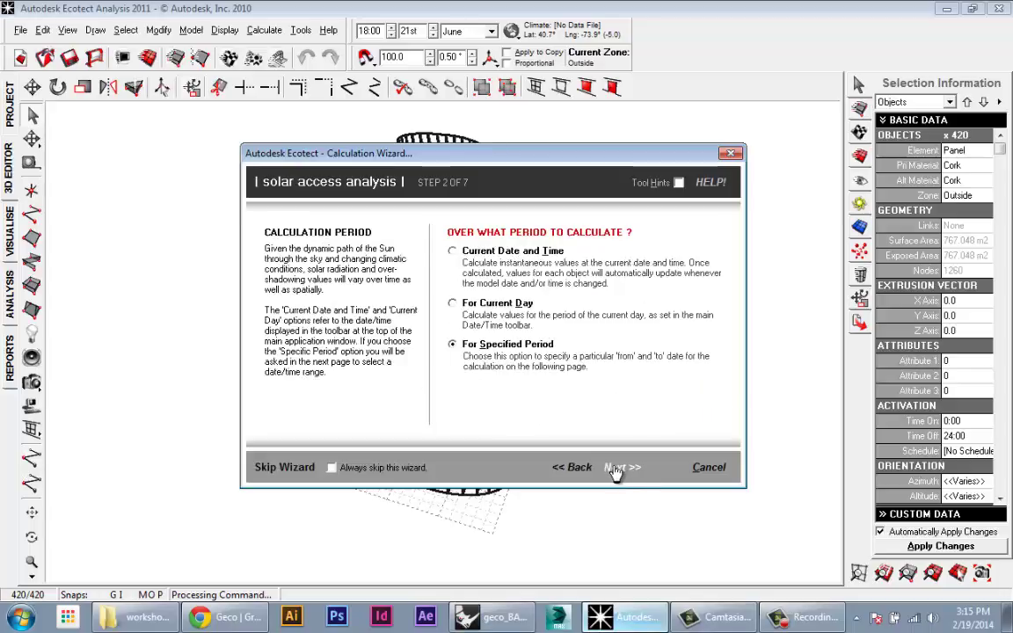
click(616, 469)
click(710, 469)
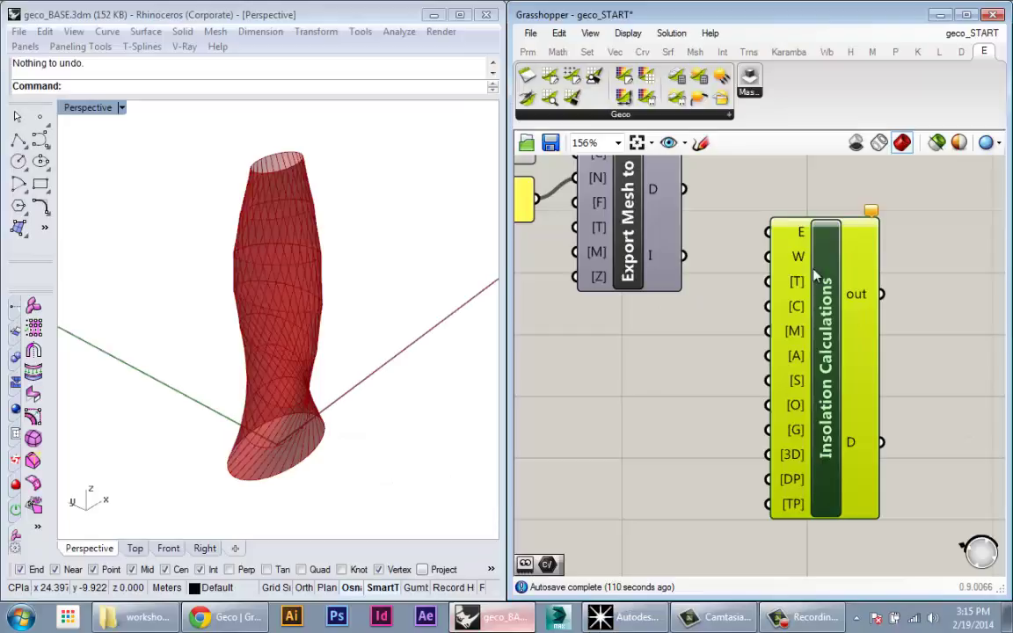
Position the Insolation Calculations component diagonally below the Export Mesh to Ecotect component, leaving room for wiring
click(736, 402)
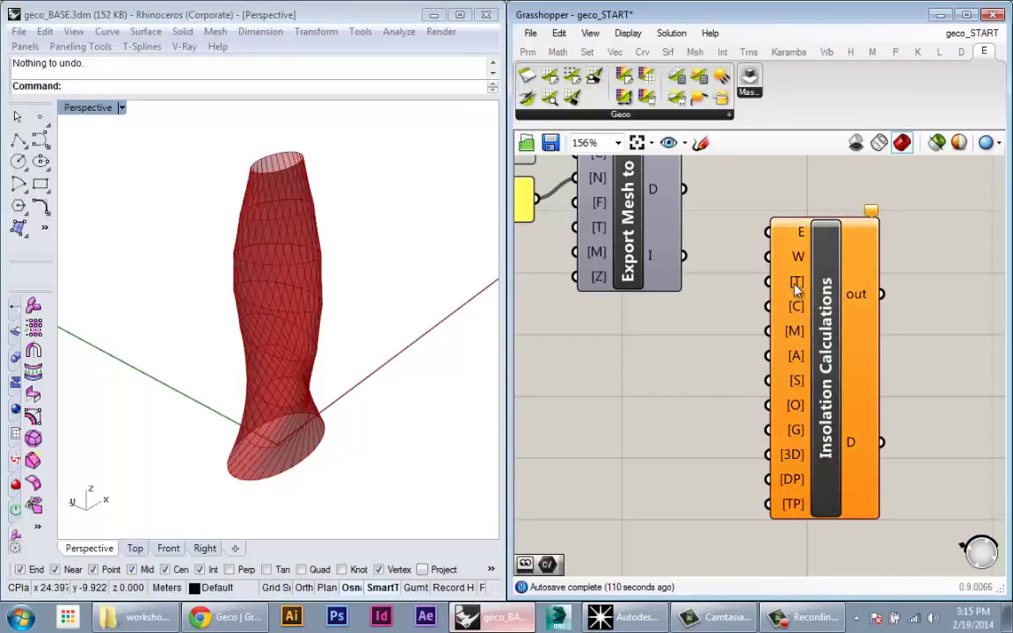
mouse_move(795, 290)
mouse_move(798, 319)
drag(807, 311, 814, 339)
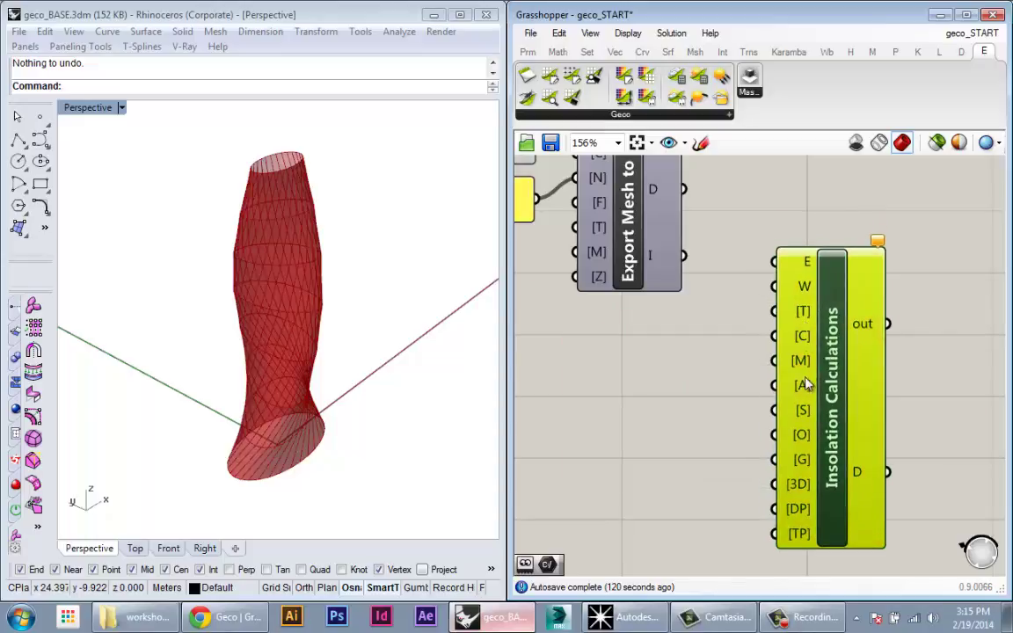
right_drag(811, 373, 849, 341)
scroll(746, 464, down, 1)
right_drag(764, 388, 712, 421)
drag(823, 373, 800, 373)
click(764, 391)
right_drag(716, 381, 749, 366)
drag(873, 372, 868, 382)
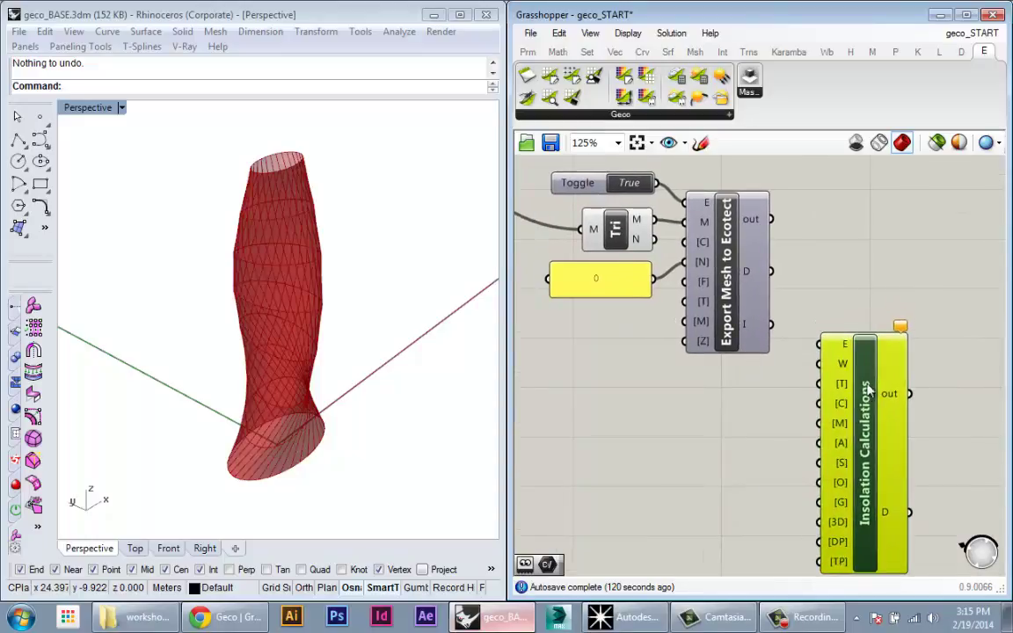
right_drag(824, 336, 802, 341)
drag(836, 386, 835, 374)
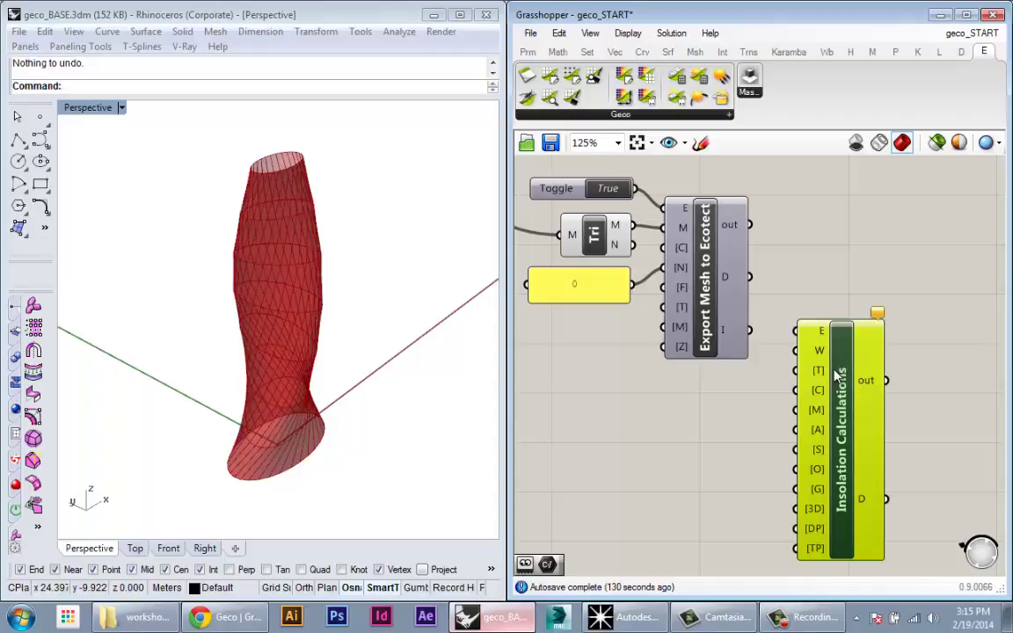
right_drag(840, 419, 889, 411)
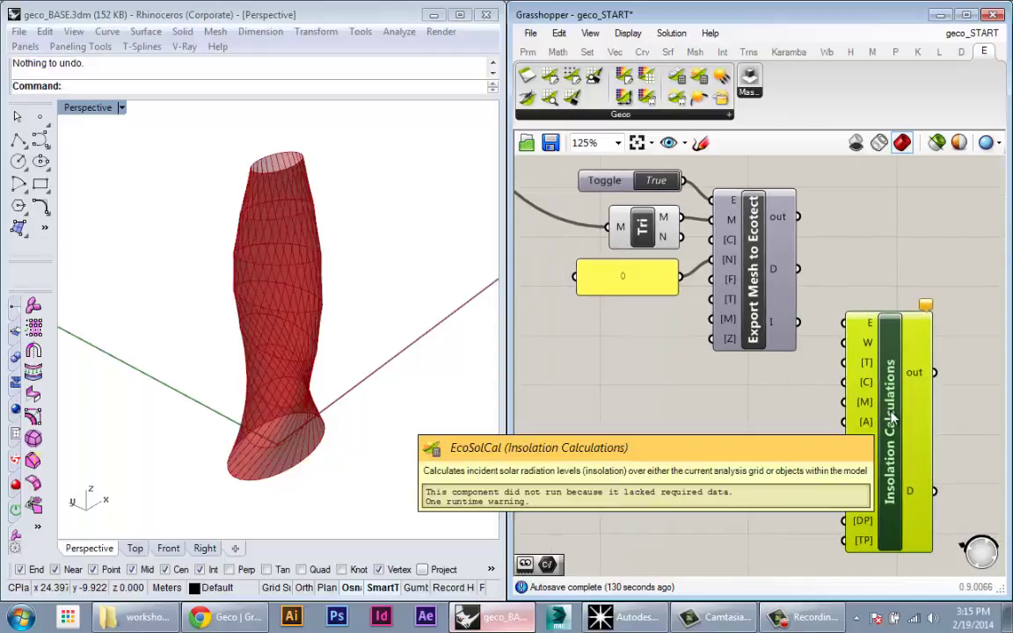
Set the mesh export toggle to False and shift it slightly away from the Export Mesh component
right_drag(816, 329, 812, 334)
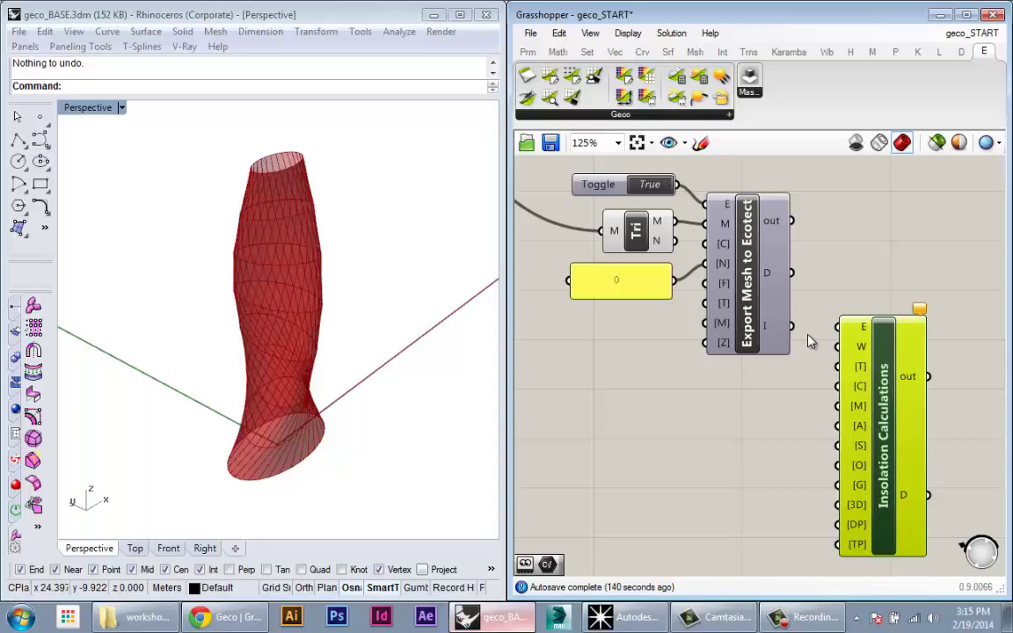
right_drag(797, 350, 774, 359)
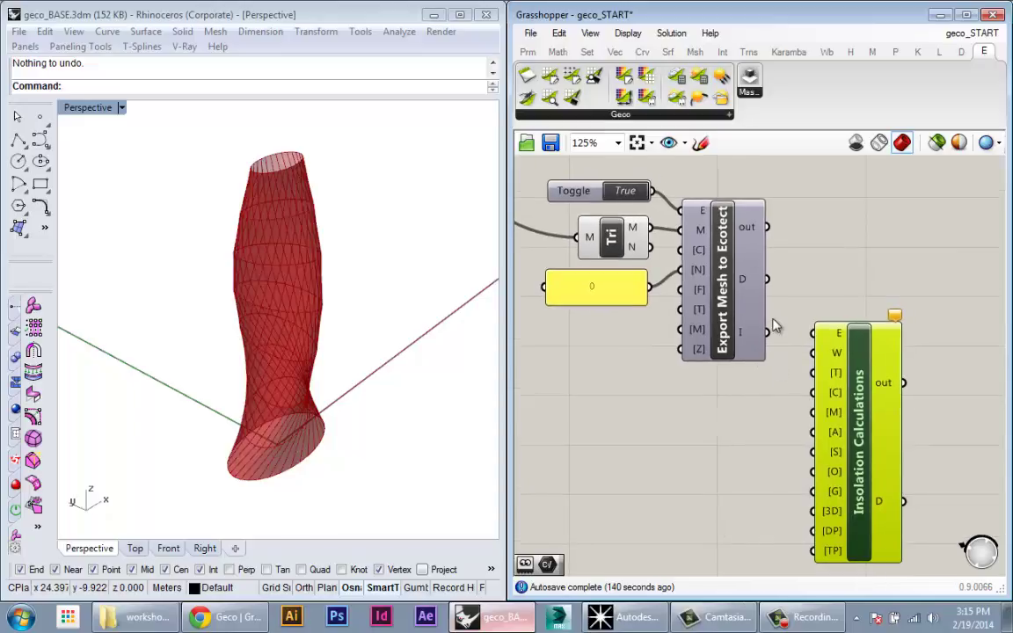
right_drag(686, 207, 708, 227)
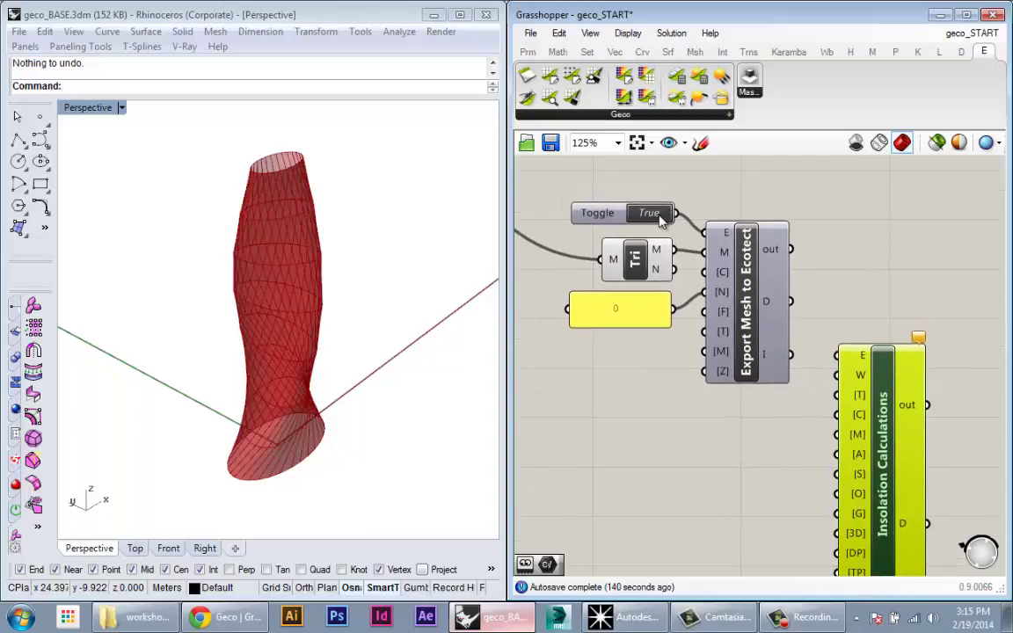
double_click(658, 217)
right_drag(881, 400, 870, 395)
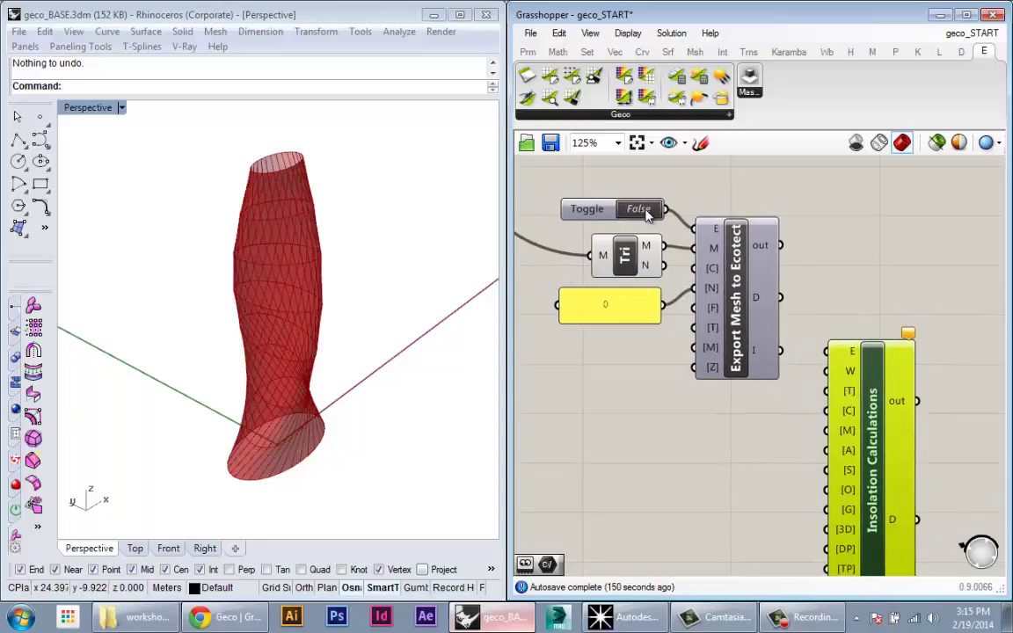
drag(603, 213, 599, 212)
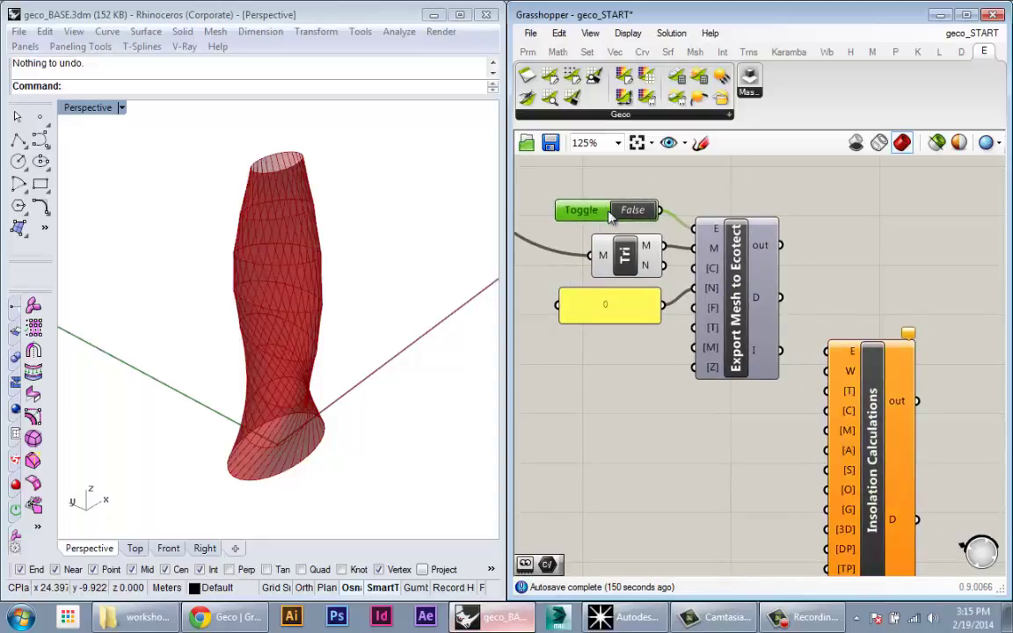
Connect the mesh export's D (Export done) output to the E input of Insolation Calculations and move that component lower
click(834, 330)
right_drag(877, 391, 885, 393)
drag(885, 400, 894, 360)
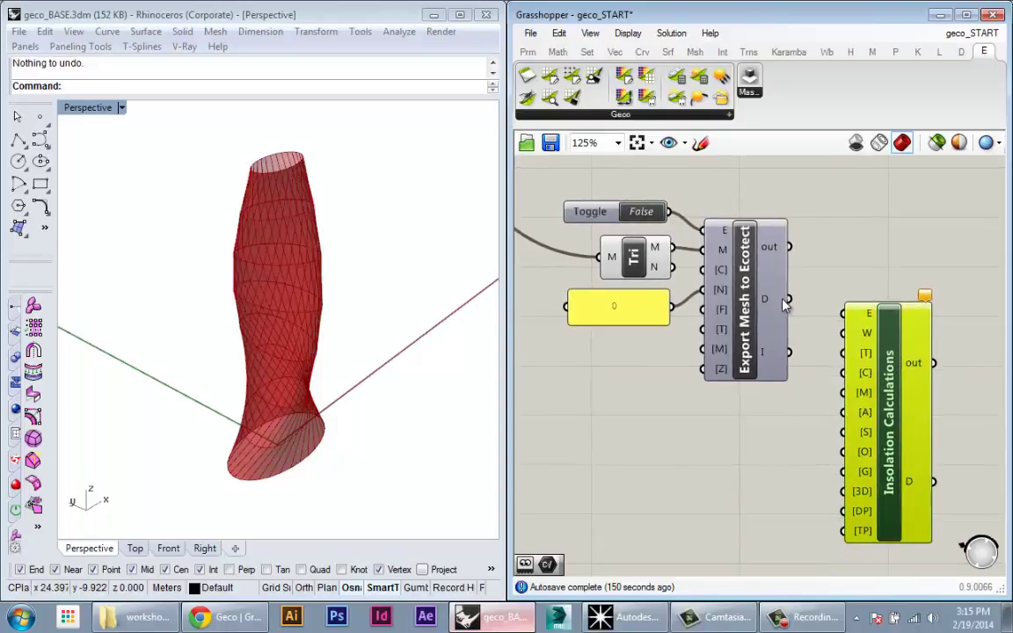
mouse_move(770, 303)
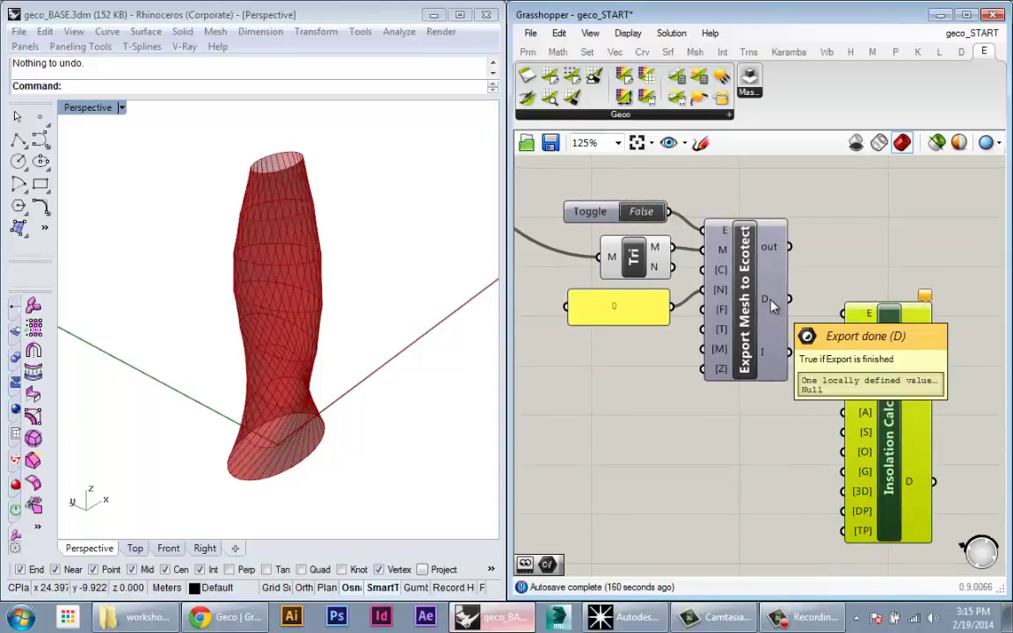
mouse_move(787, 300)
mouse_down()
mouse_move(822, 316)
mouse_move(794, 303)
mouse_up()
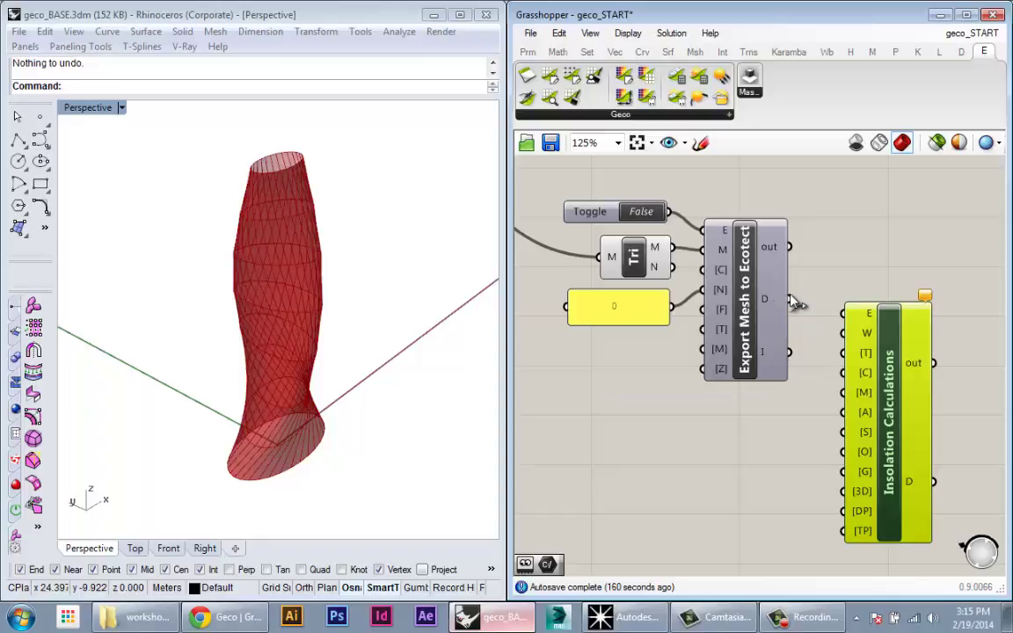
drag(891, 354, 900, 422)
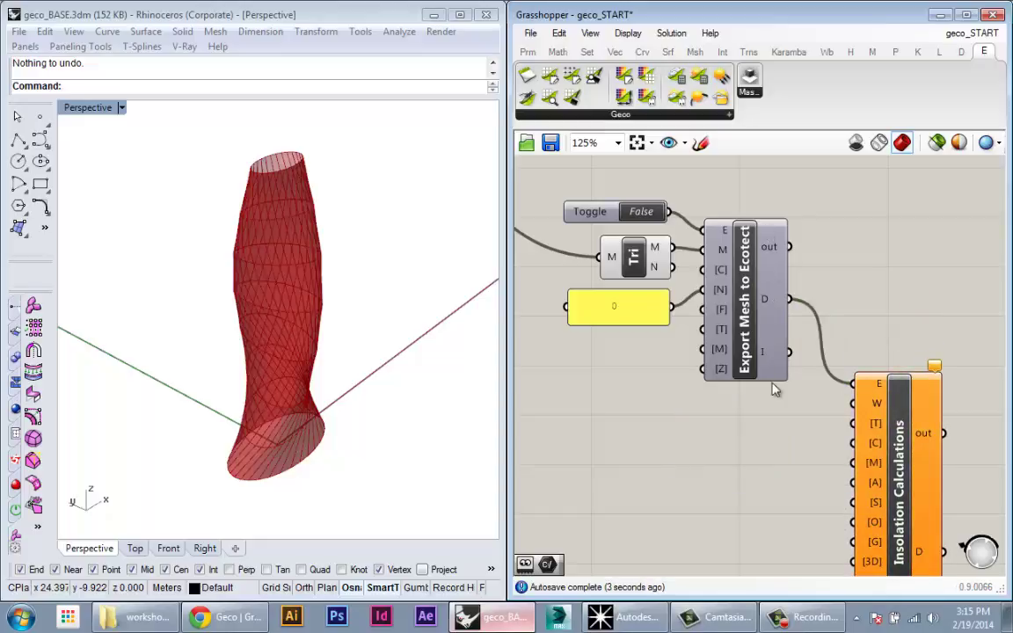
Connect the WeatherFile parameter beside EcoSunPath to the W (WeatherData/Location) input of Insolation Calculations
right_drag(812, 447, 772, 406)
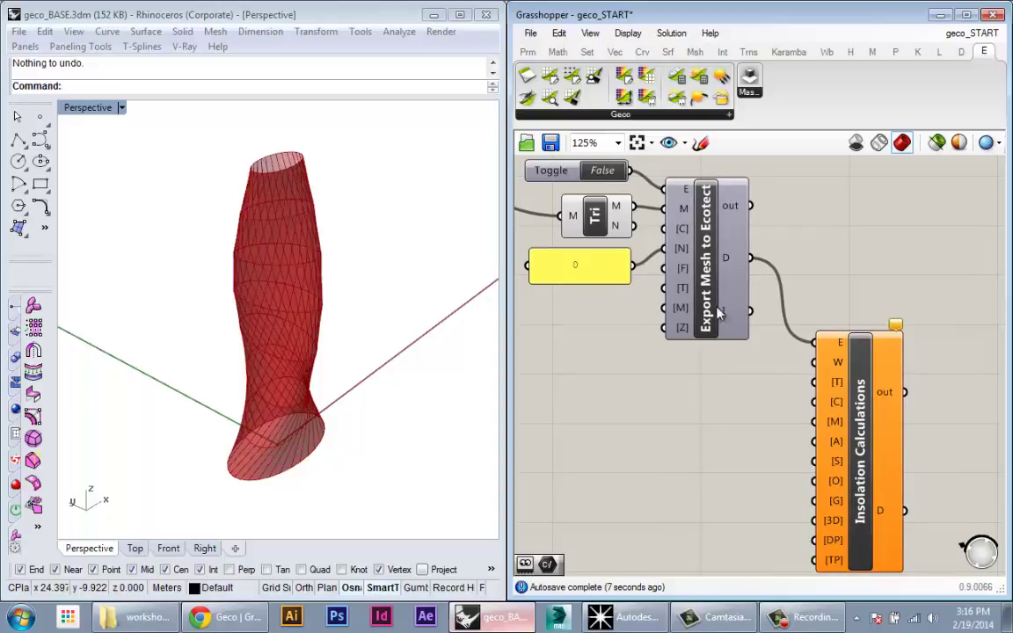
right_drag(646, 283, 682, 333)
mouse_move(869, 420)
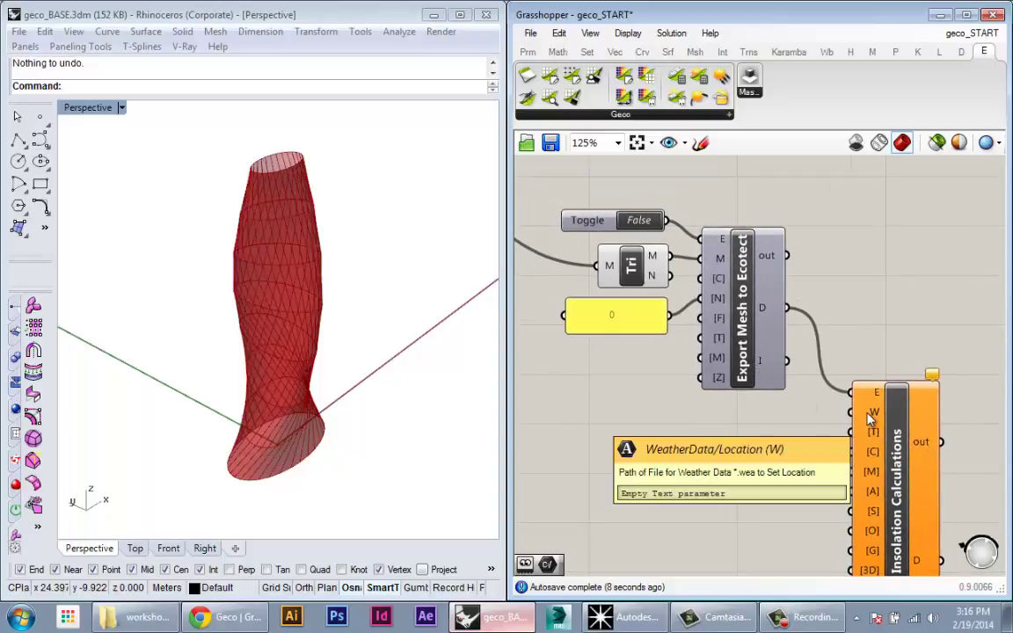
scroll(870, 418, down, 4)
right_drag(870, 418, 880, 446)
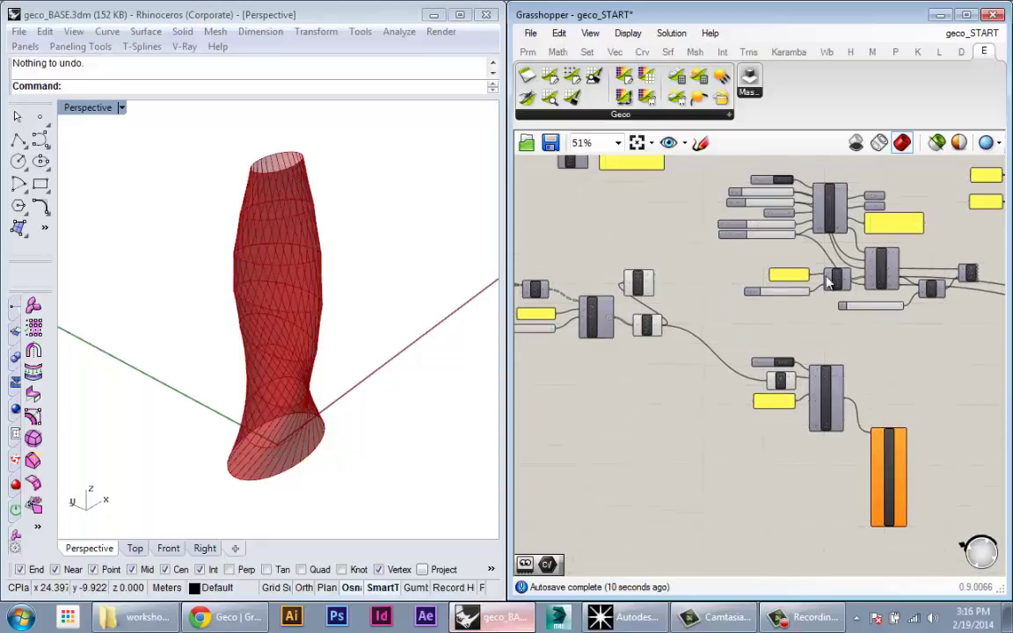
scroll(782, 199, up, 3)
right_drag(786, 220, 692, 179)
scroll(691, 180, down, 1)
scroll(692, 186, down, 1)
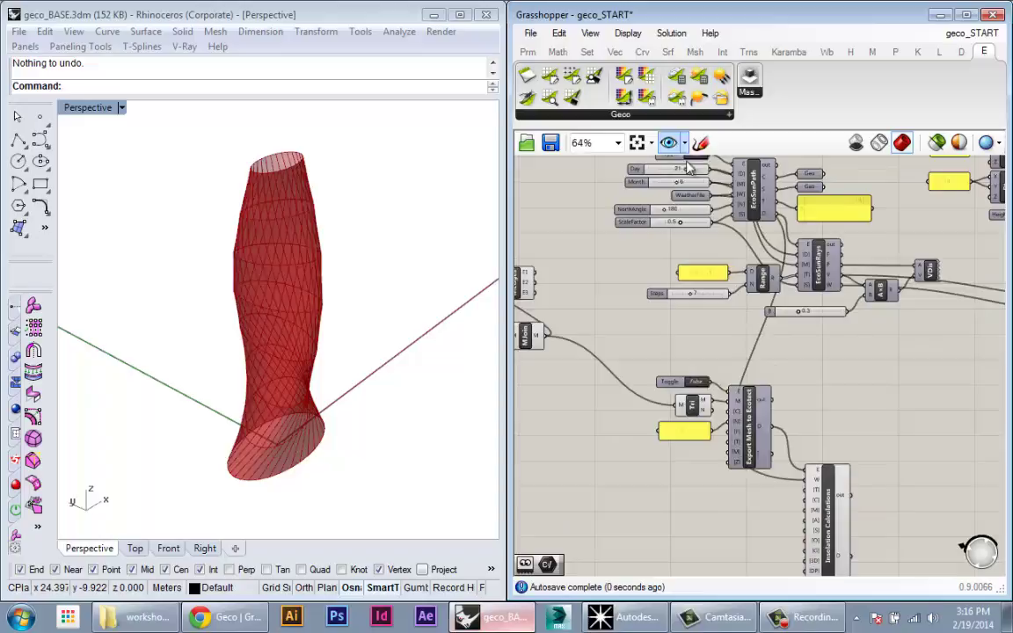
Examine the WeatherFile path and the Terrain and Accumulations input descriptions of the Insolation Calculations component
scroll(686, 173, up, 3)
mouse_move(701, 219)
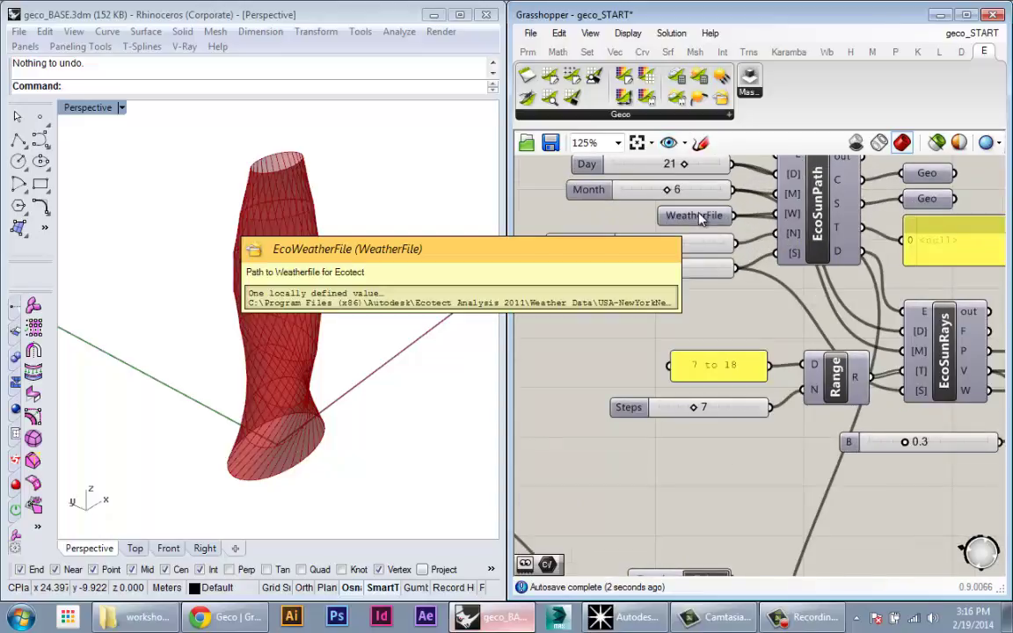
scroll(700, 220, down, 4)
scroll(767, 373, up, 4)
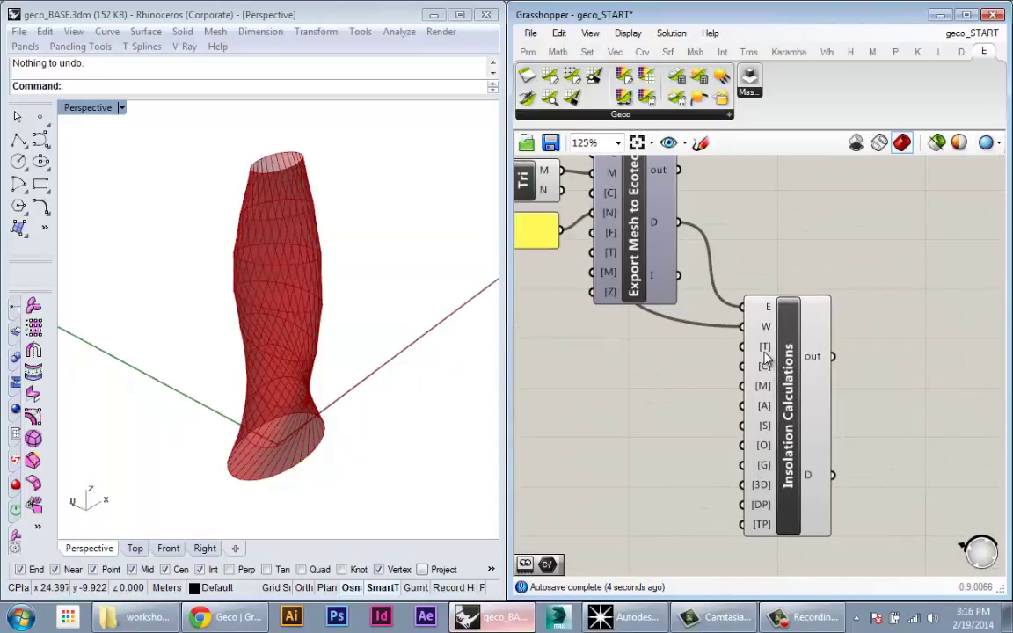
mouse_move(764, 363)
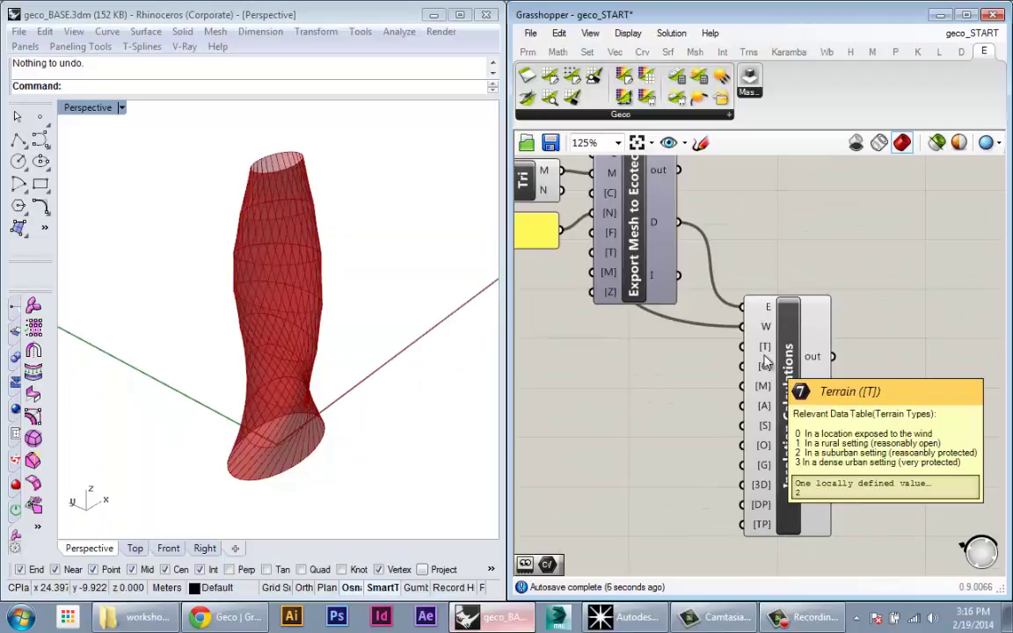
mouse_move(765, 414)
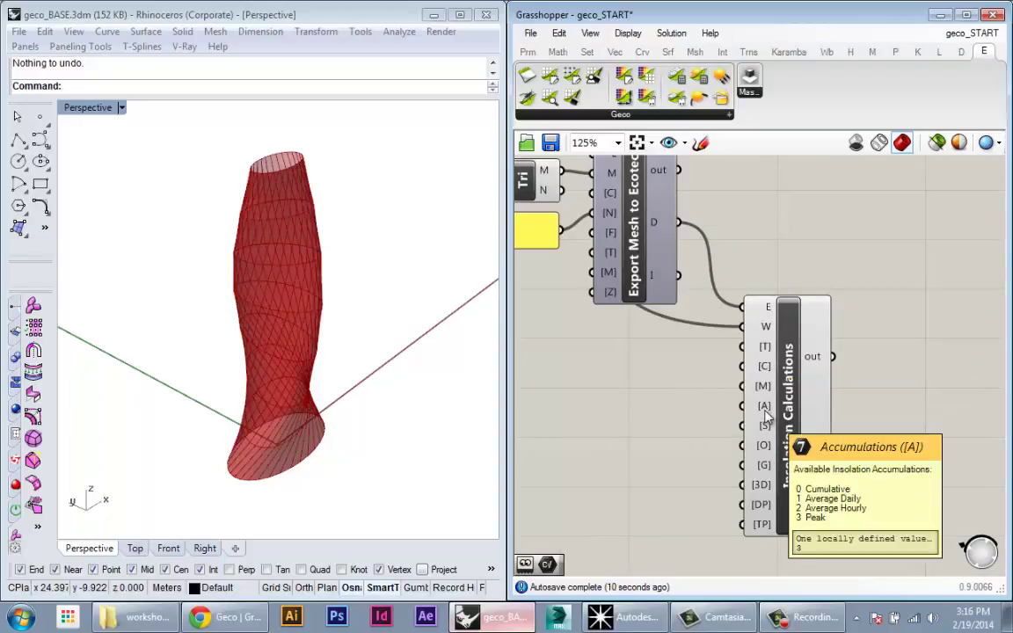
right_drag(657, 384, 696, 388)
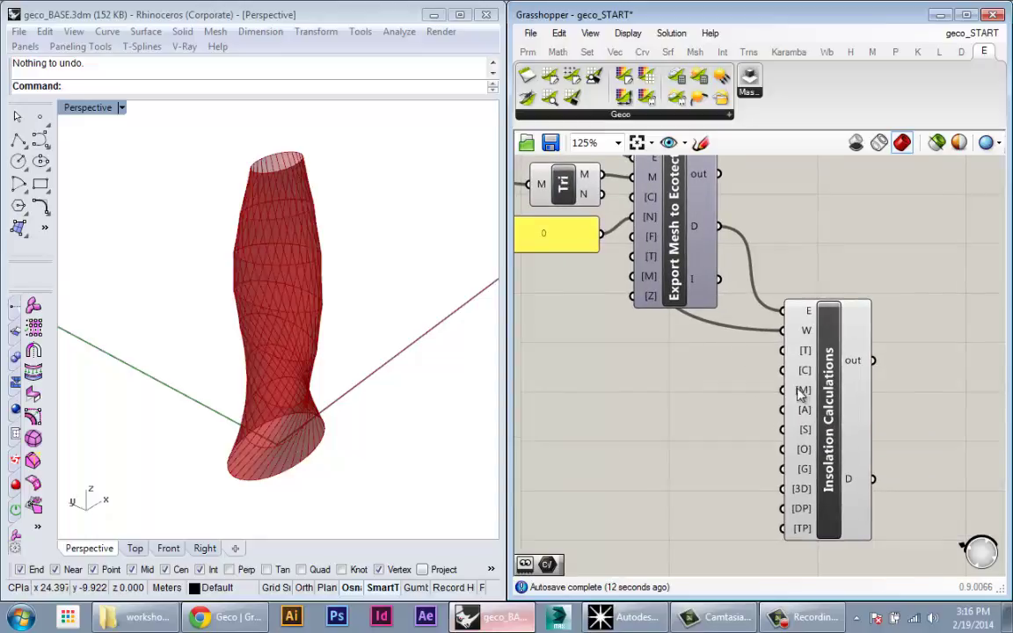
mouse_move(805, 412)
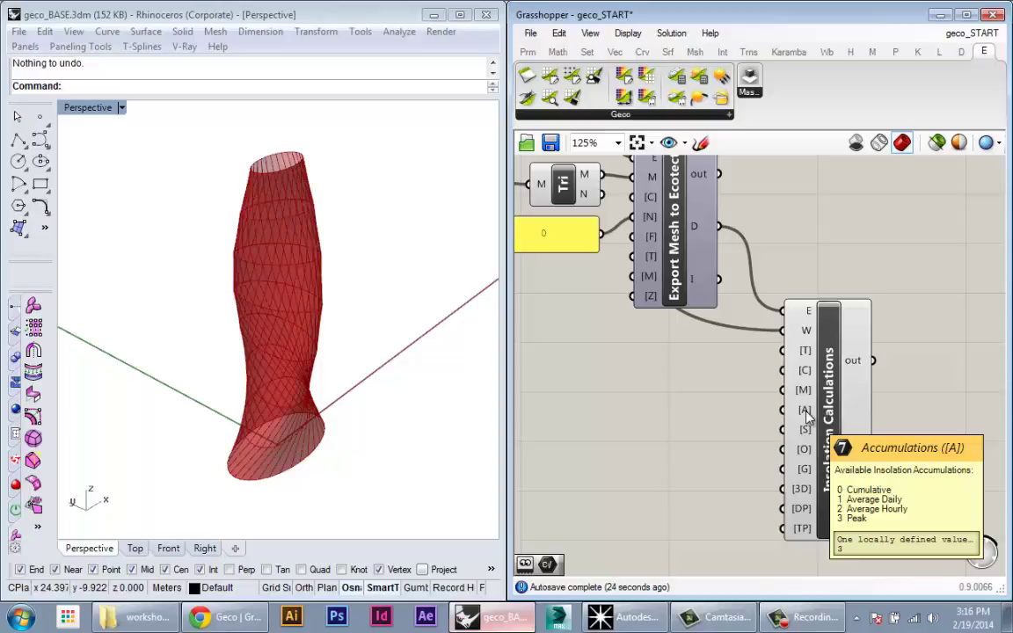
Add an integer slider set to 15 and connect it to the S (SkySubdi) input of Insolation Calculations
mouse_move(803, 433)
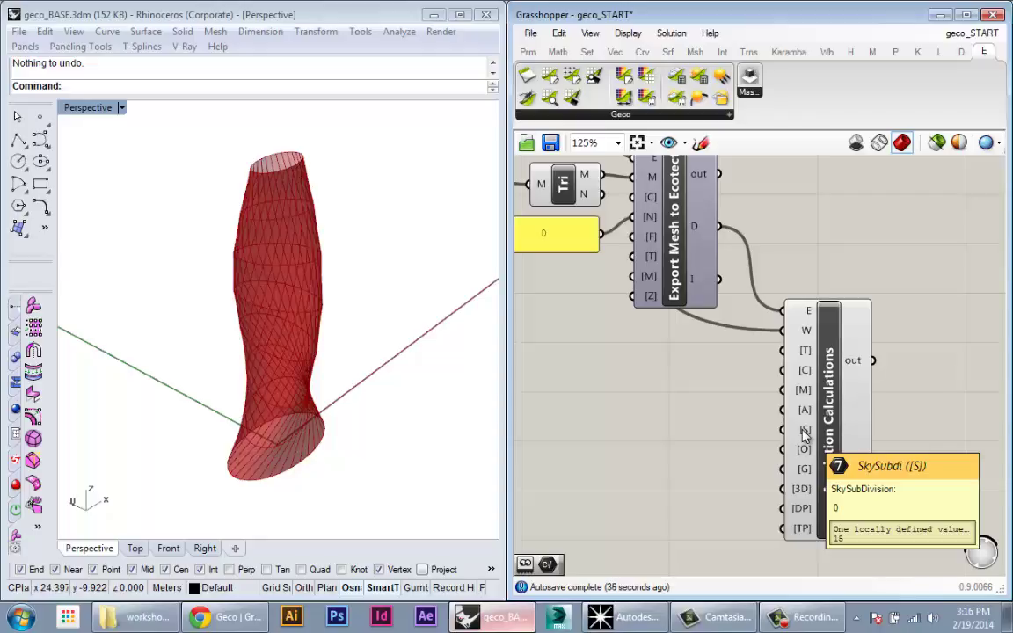
double_click(714, 435)
text(15)
key(Return)
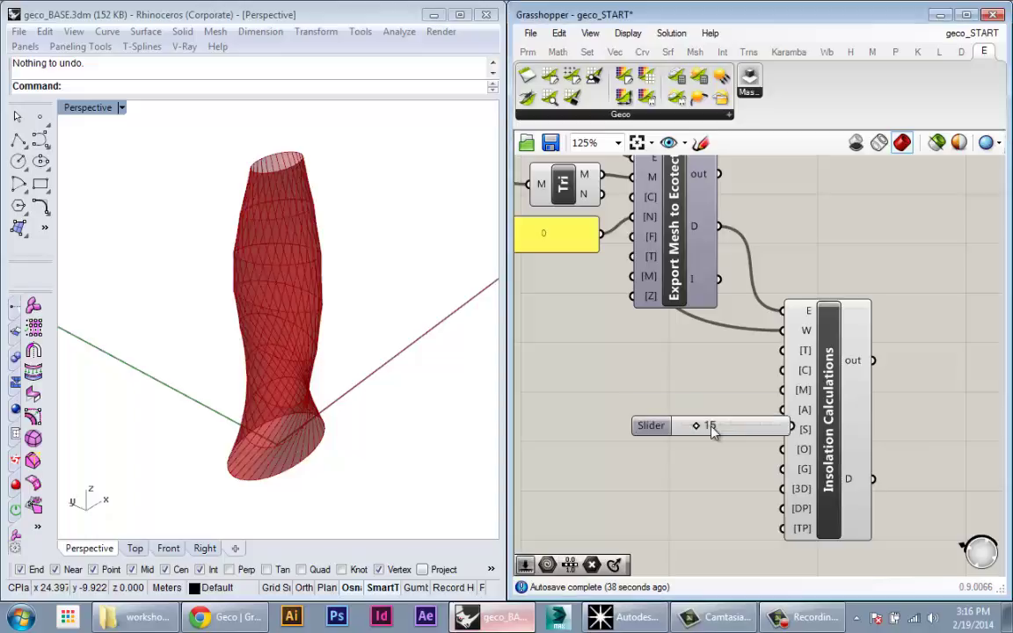
drag(714, 430, 663, 432)
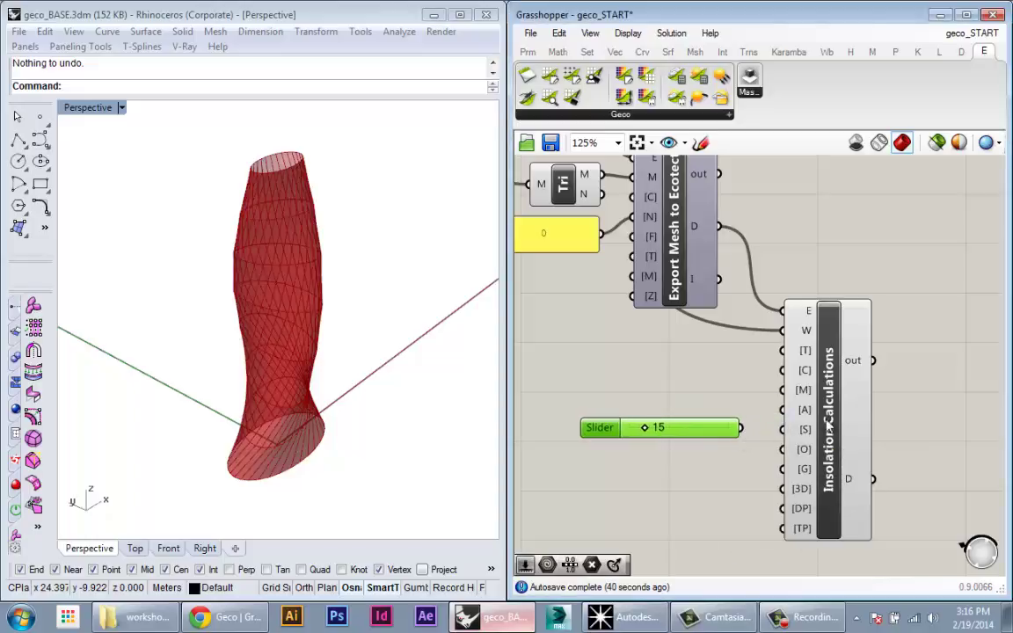
drag(740, 428, 789, 440)
drag(718, 430, 719, 436)
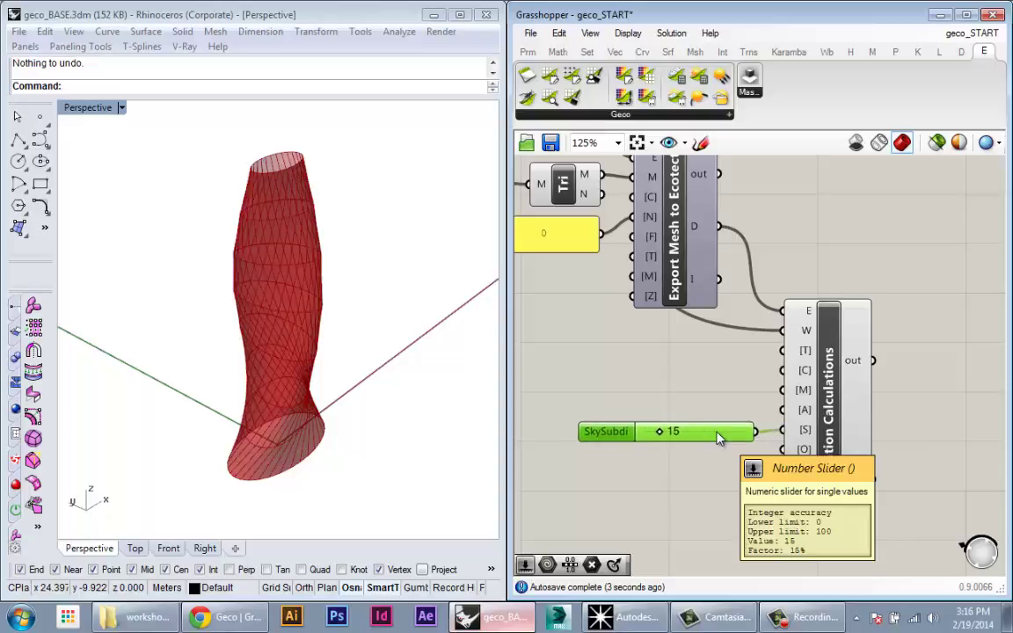
Move the Insolation Calculations component and its SkySubdi slider slightly higher, closer to the Export Mesh to Ecotect component
right_drag(674, 536, 650, 490)
scroll(651, 488, down, 2)
click(653, 328)
click(662, 407)
right_drag(662, 407, 772, 406)
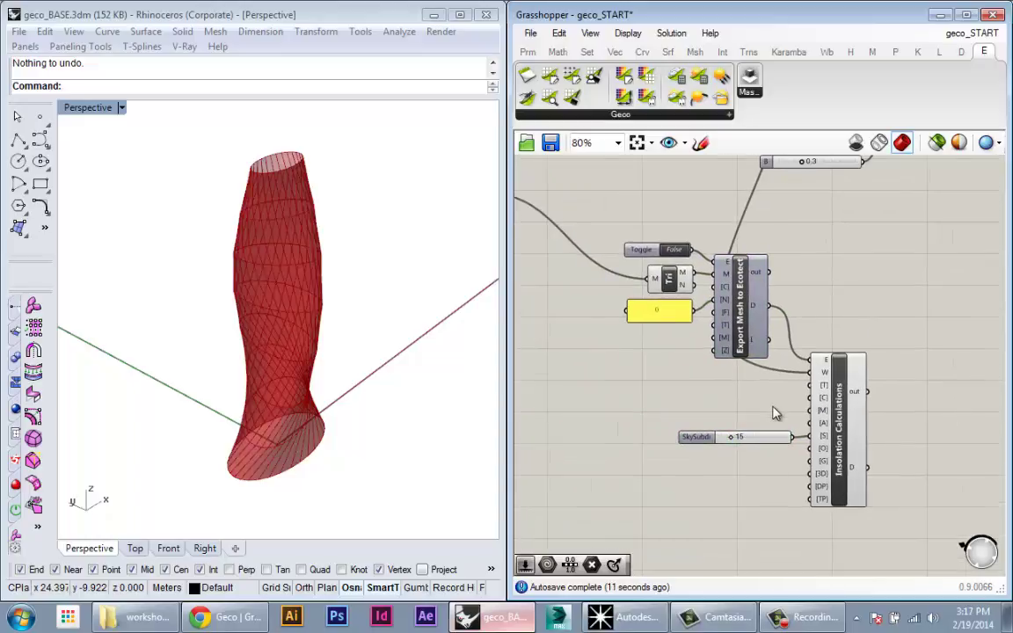
scroll(774, 413, up, 2)
mouse_move(851, 440)
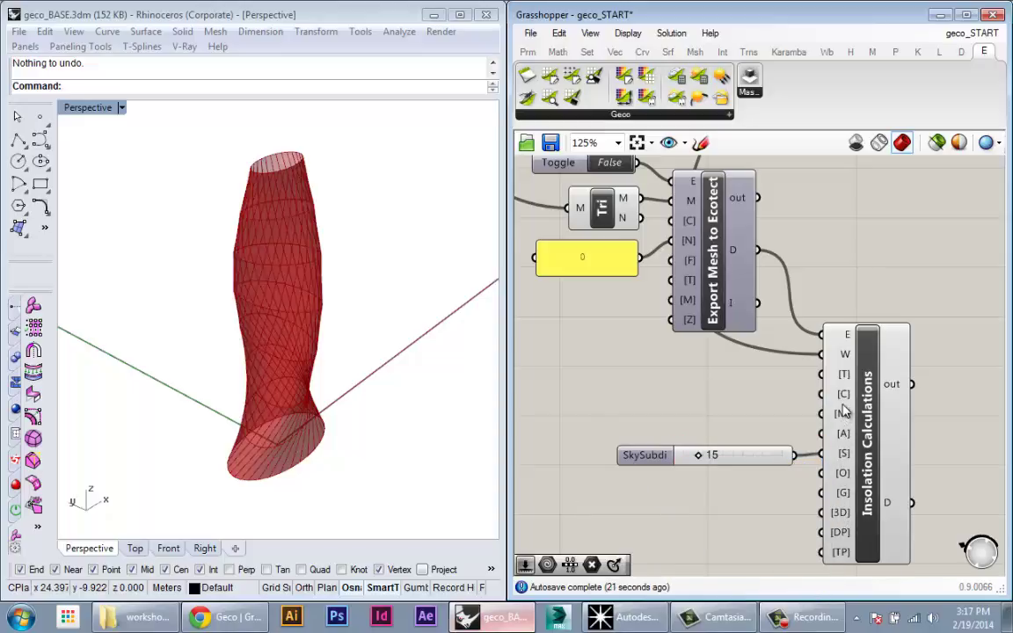
right_drag(841, 406, 836, 370)
drag(877, 389, 880, 346)
drag(729, 414, 724, 374)
click(810, 325)
right_drag(814, 324, 835, 381)
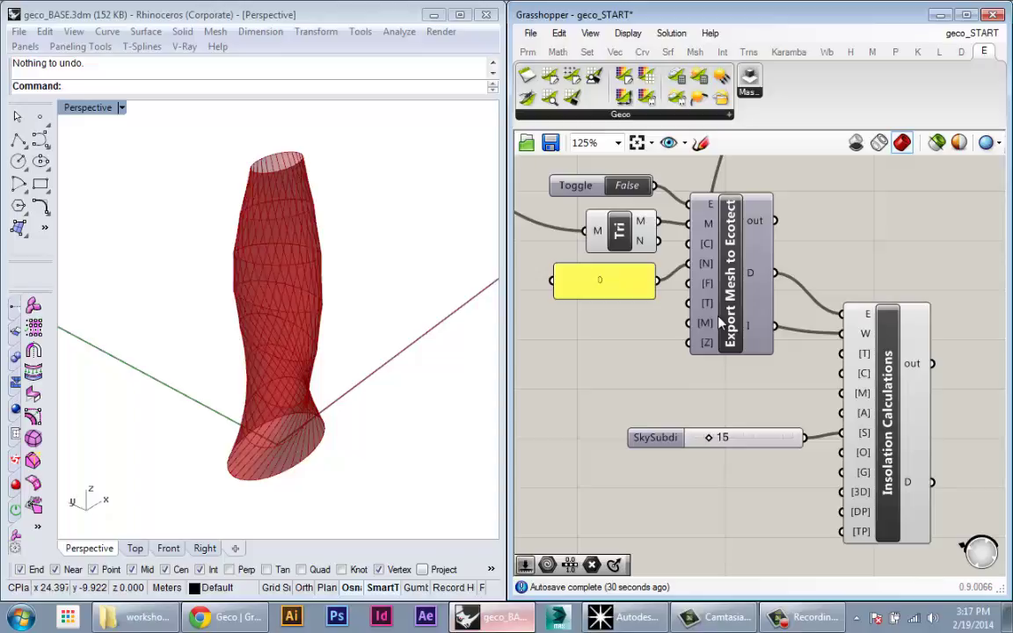
Set the mesh export toggle to True to run the calculation, examine the tower's radiation colouring in Ecotect, and return to Rhino
click(622, 619)
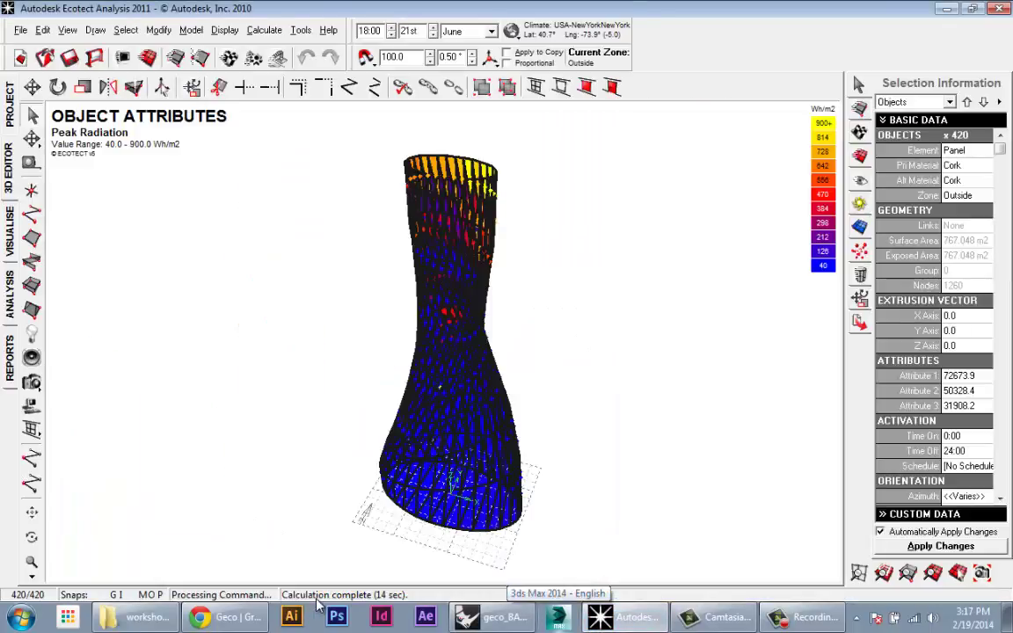
right_drag(341, 191, 612, 291)
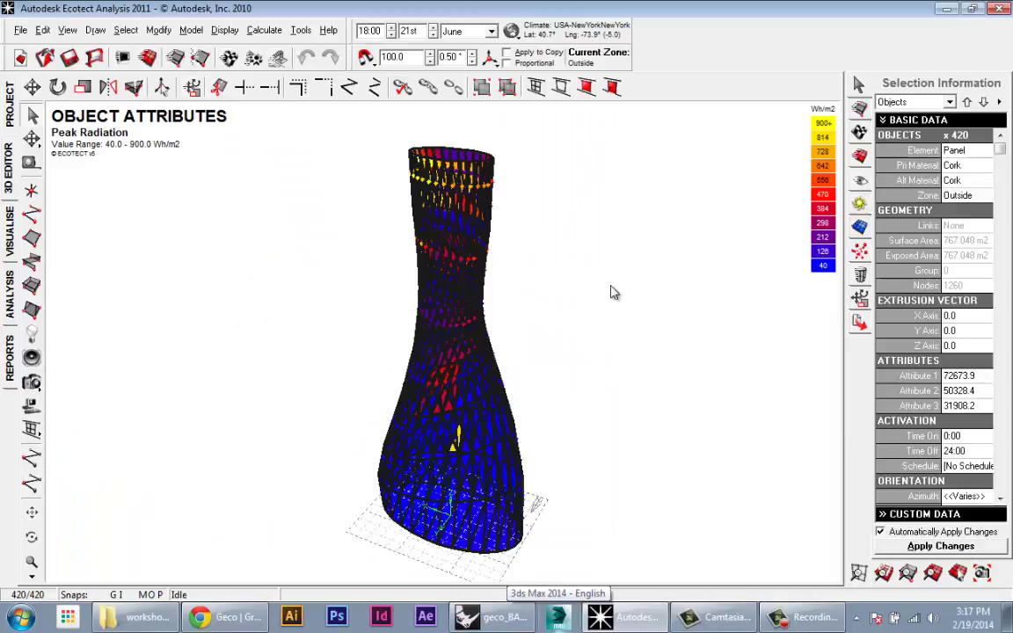
right_drag(549, 350, 563, 457)
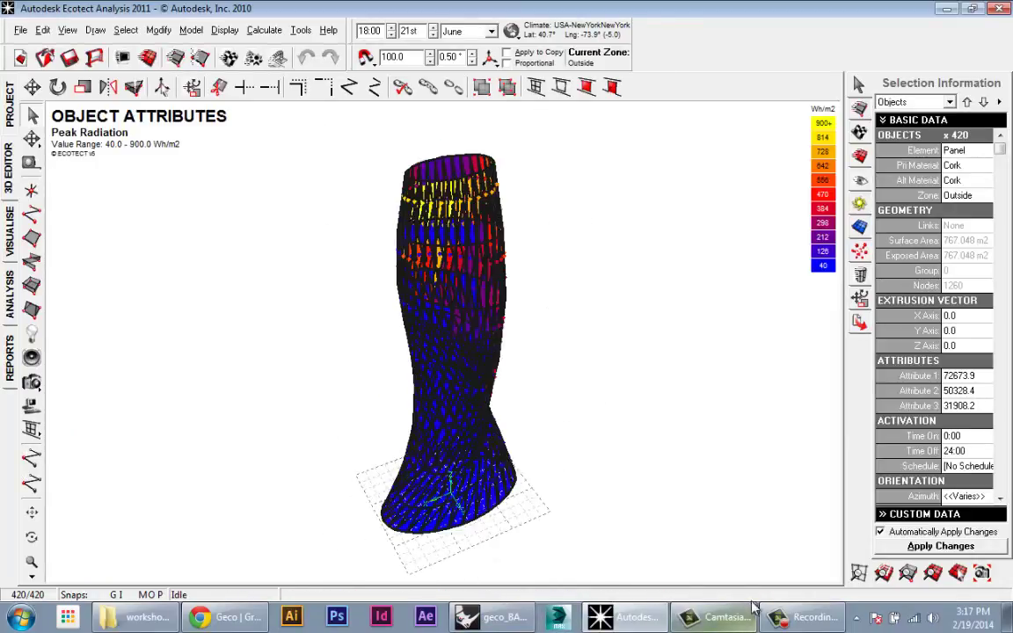
click(488, 612)
click(492, 616)
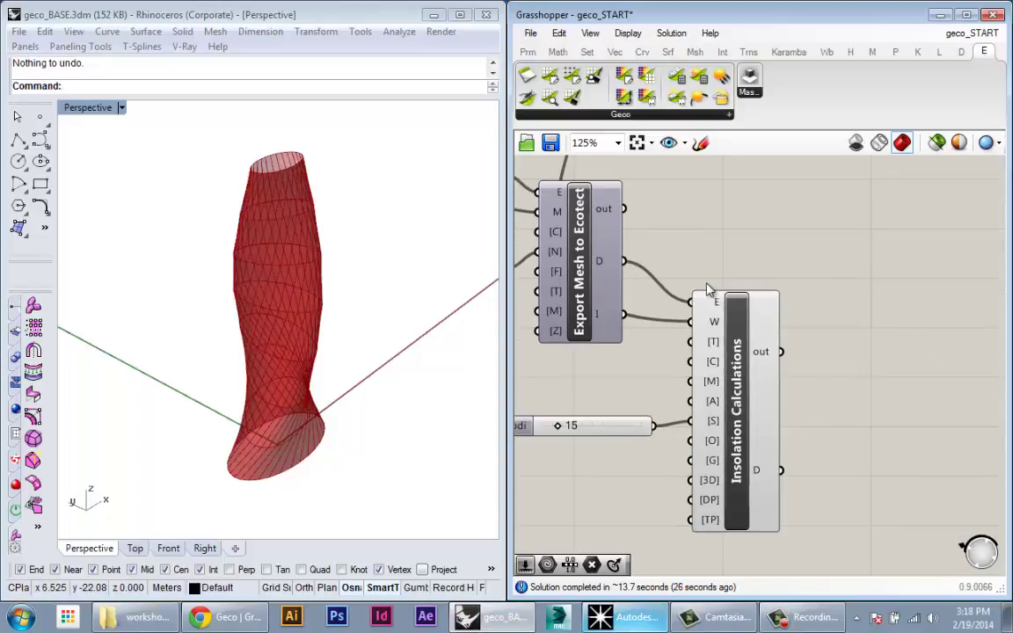
Add Geco's EcoObjectRequest component and place it diagonally below the D output of Insolation Calculations
right_drag(708, 383, 584, 357)
scroll(584, 357, down, 1)
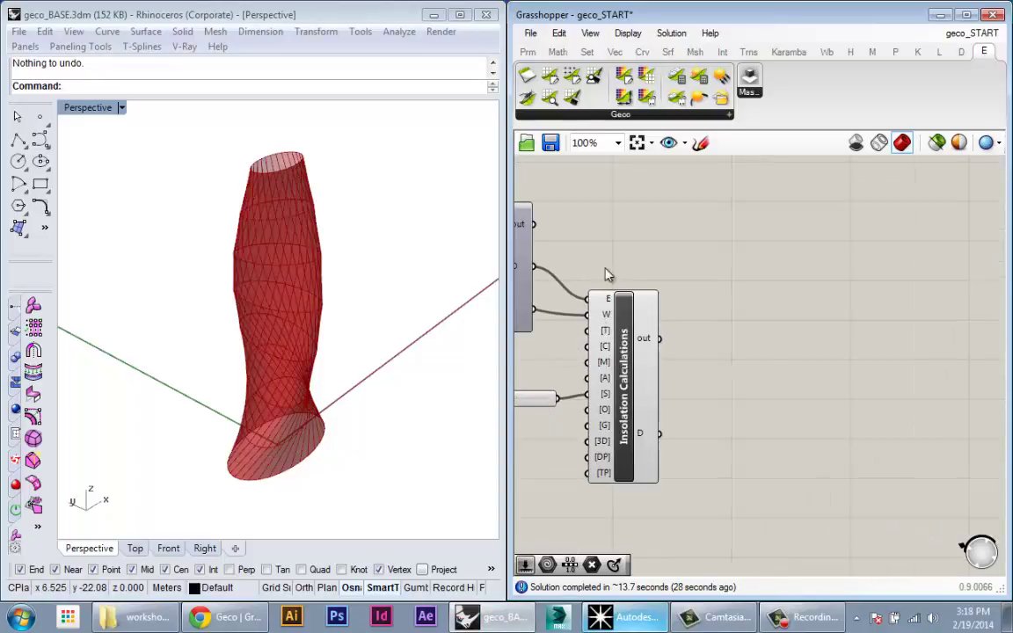
click(621, 116)
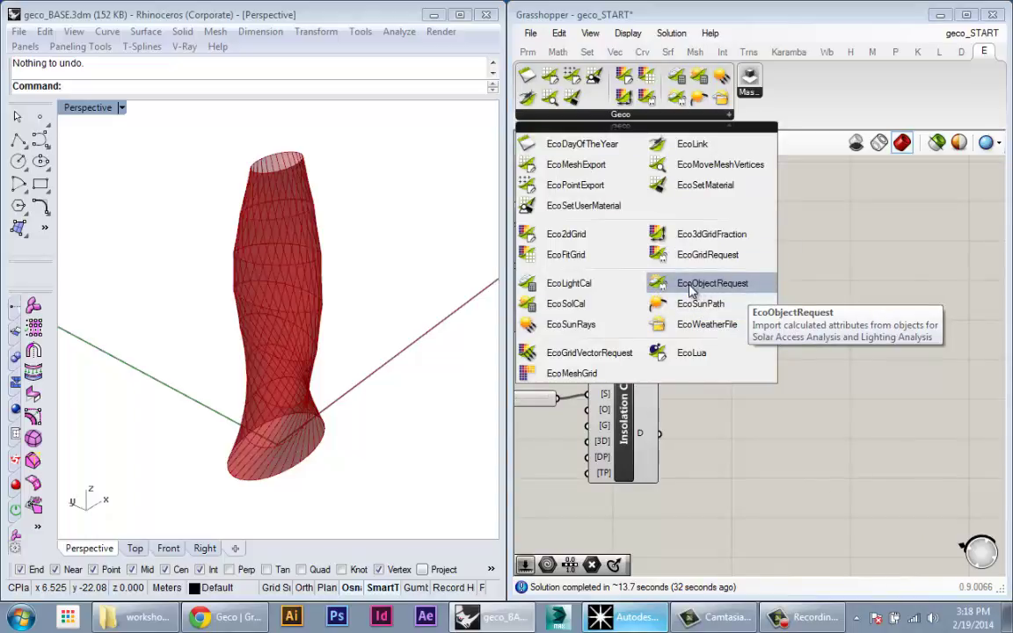
drag(703, 292, 747, 404)
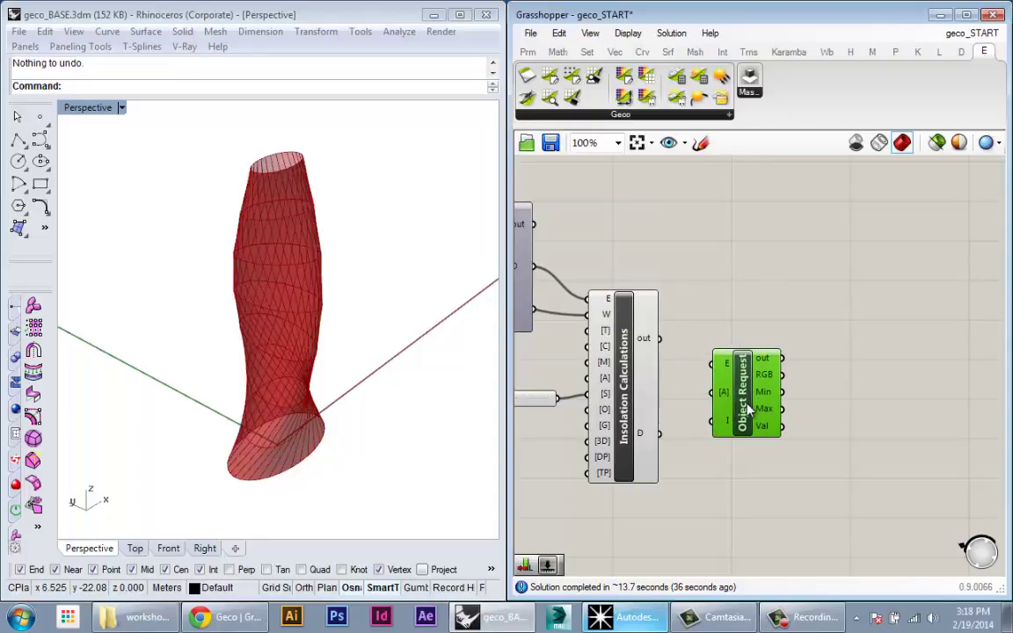
right_drag(747, 404, 854, 402)
drag(853, 402, 849, 480)
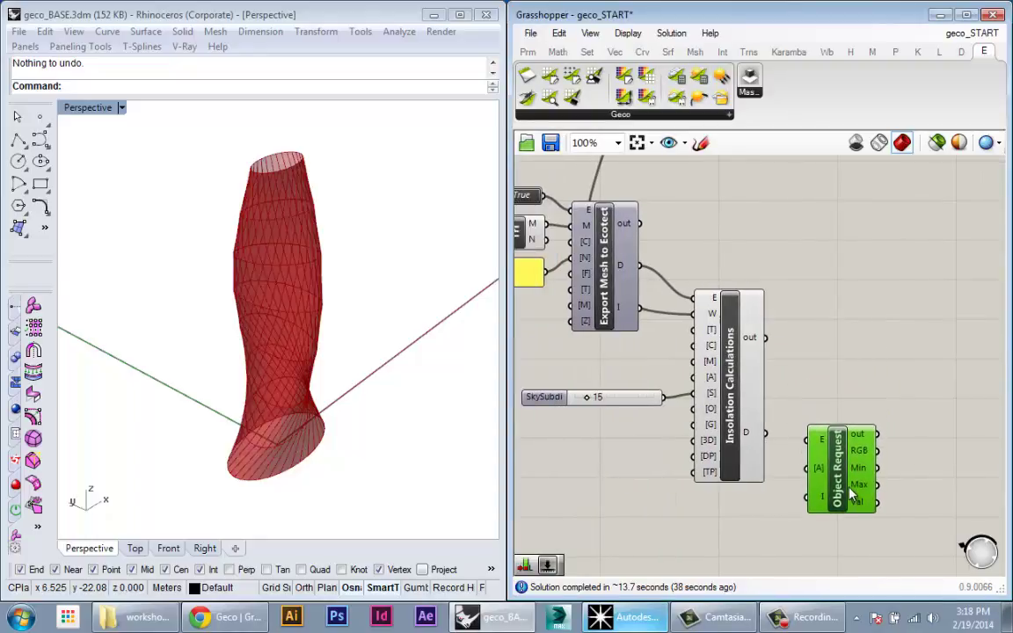
Connect the D output of Insolation Calculations to the E input of Object Request and shift that component slightly lower
drag(765, 432, 793, 479)
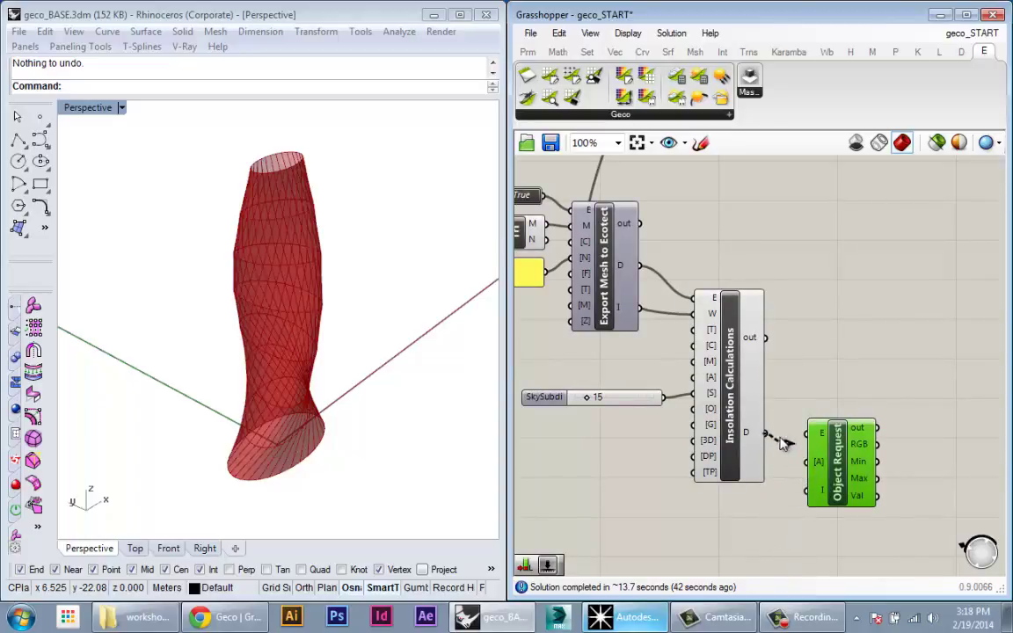
drag(765, 433, 810, 433)
drag(849, 495, 862, 522)
right_drag(843, 420, 836, 375)
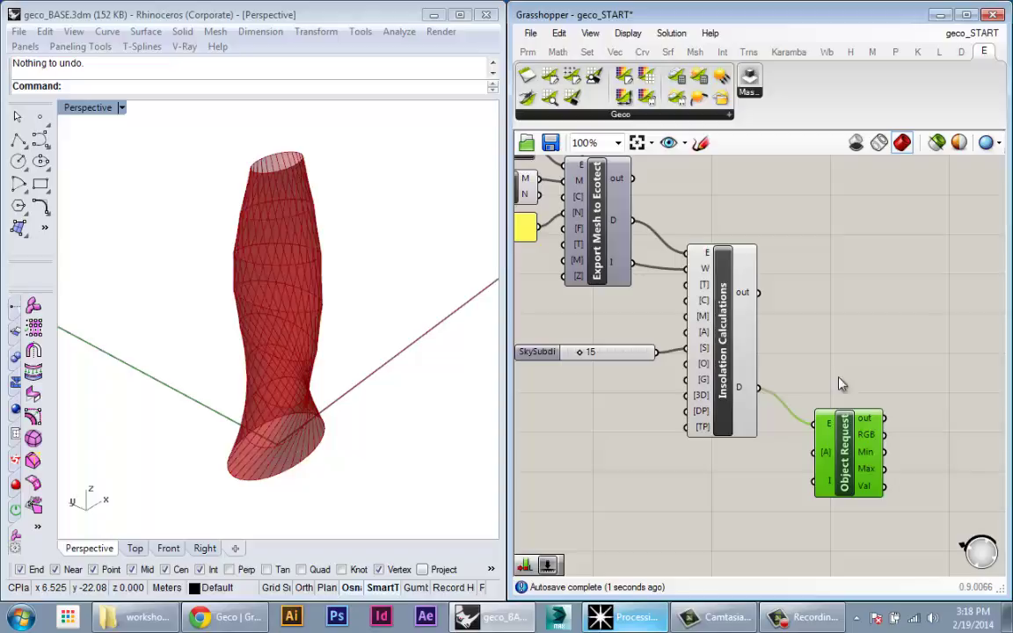
click(851, 396)
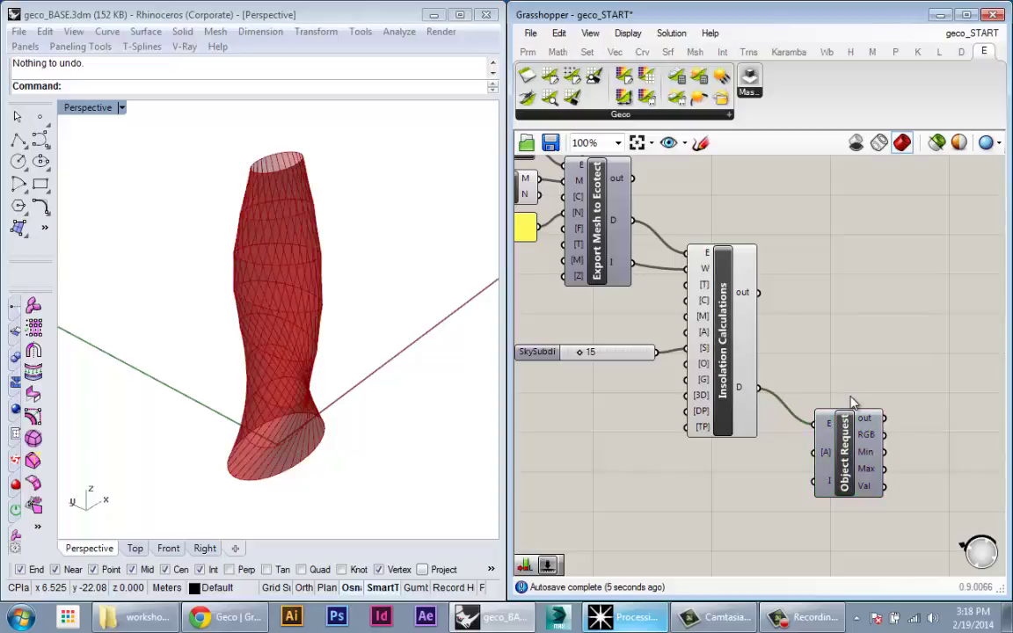
Move the Object Request component slightly up and closer to Insolation Calculations
mouse_move(829, 454)
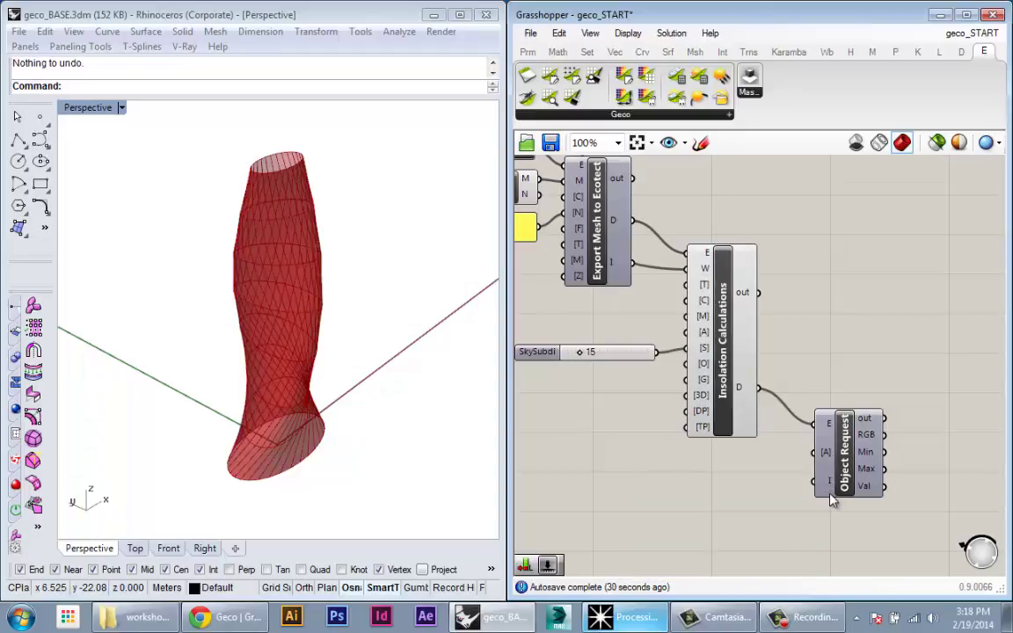
drag(849, 489, 848, 481)
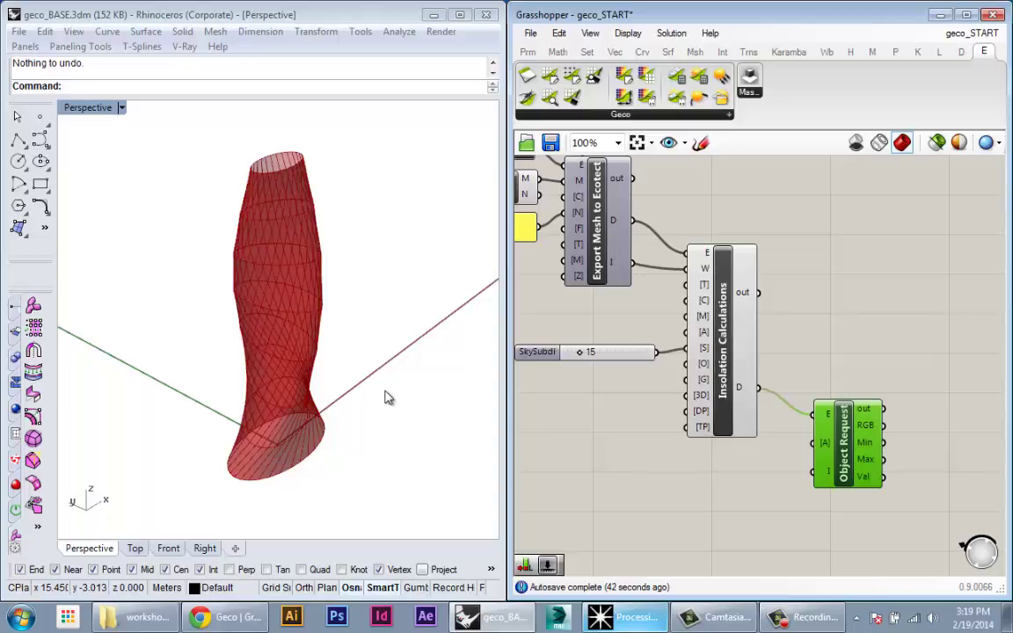
scroll(786, 385, down, 1)
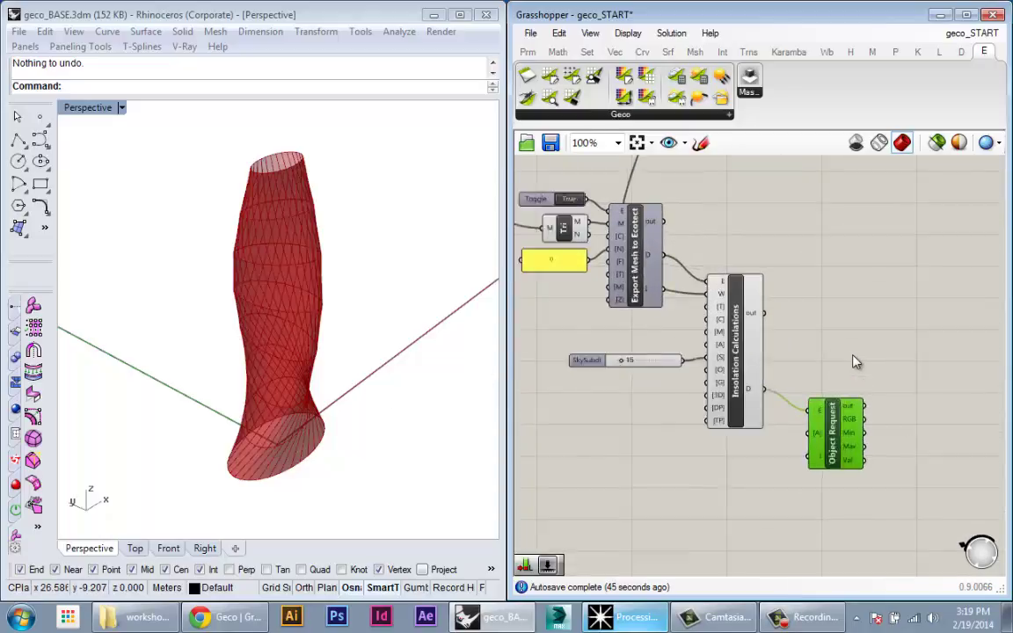
scroll(854, 361, up, 1)
right_drag(854, 361, 869, 386)
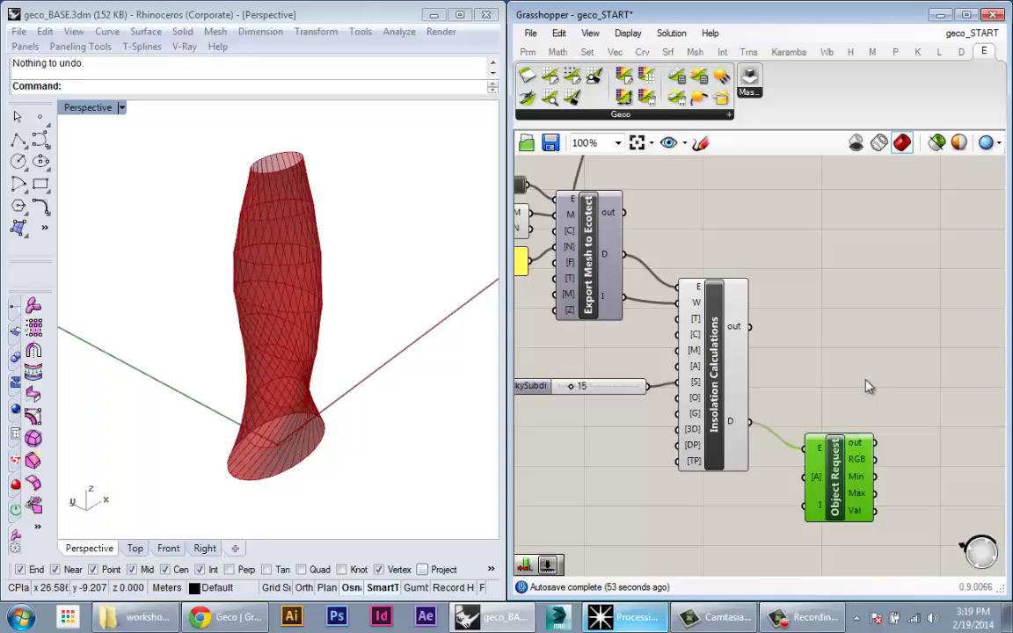
drag(844, 518, 830, 512)
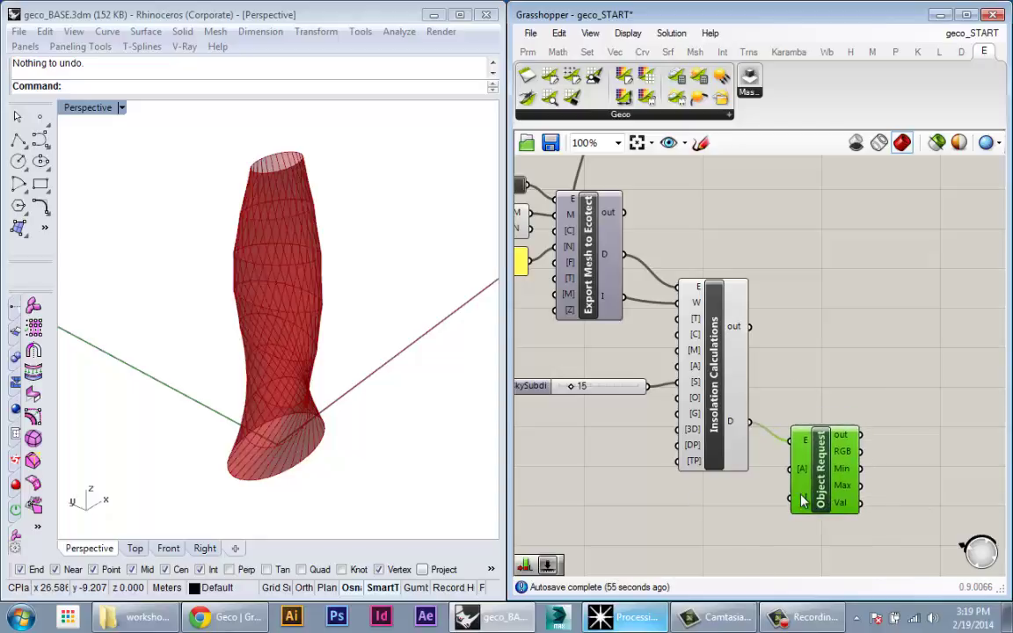
Shift Export Mesh to Ecotect slightly and connect its I output to the I (IntervalIndices) input of Object Request
mouse_move(801, 500)
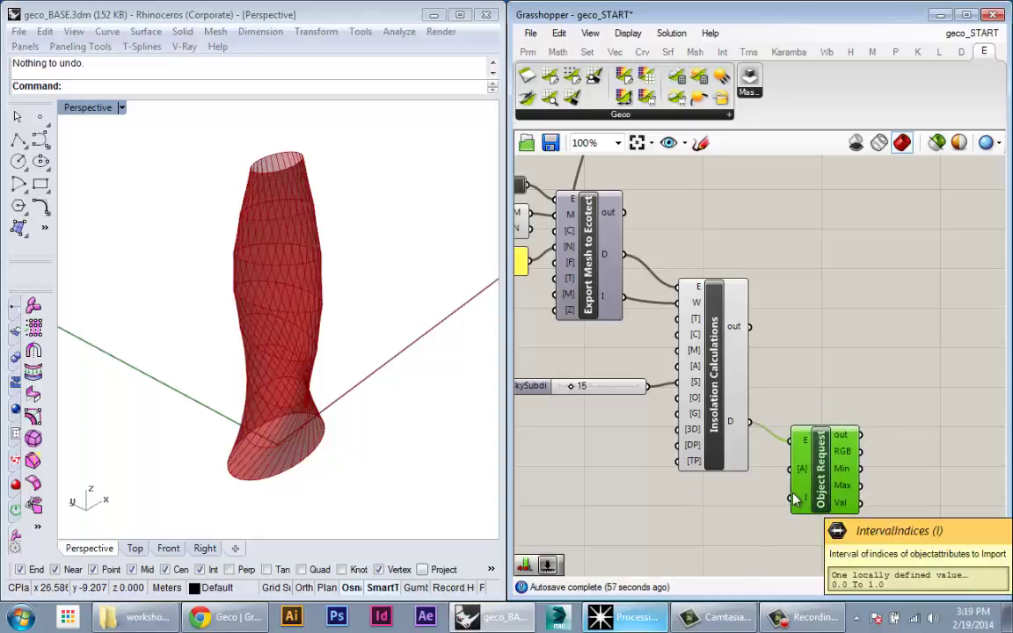
drag(592, 314, 606, 285)
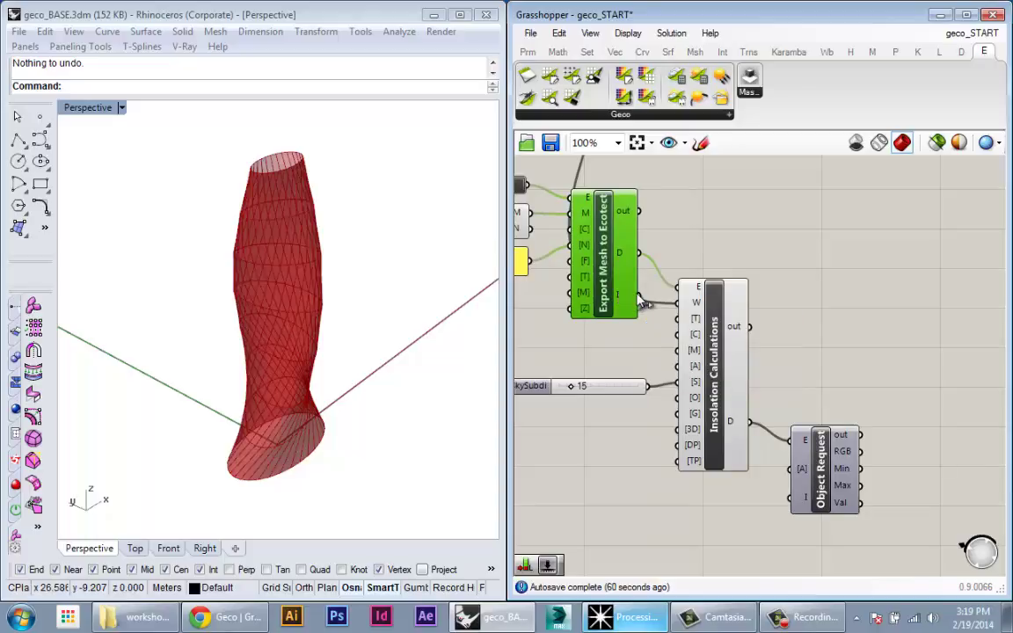
drag(638, 297, 809, 503)
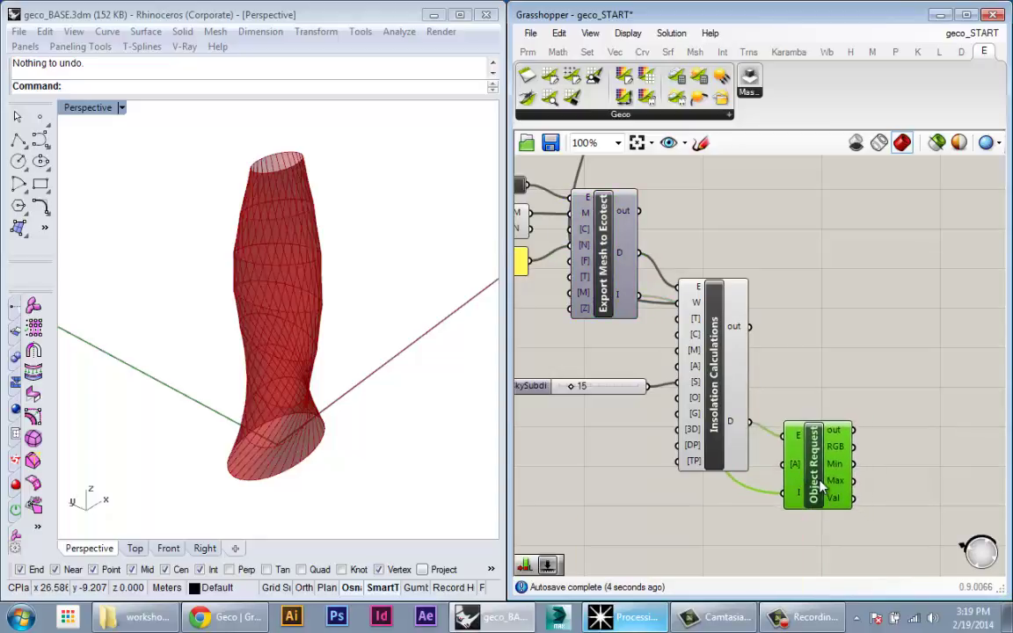
right_drag(826, 373, 799, 337)
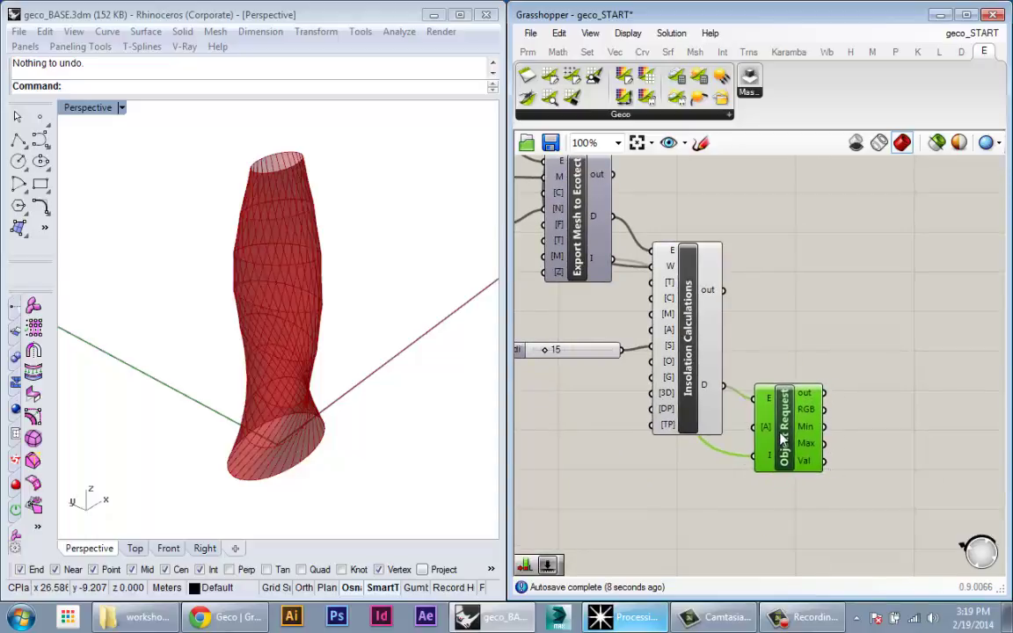
scroll(807, 429, down, 2)
scroll(736, 340, up, 2)
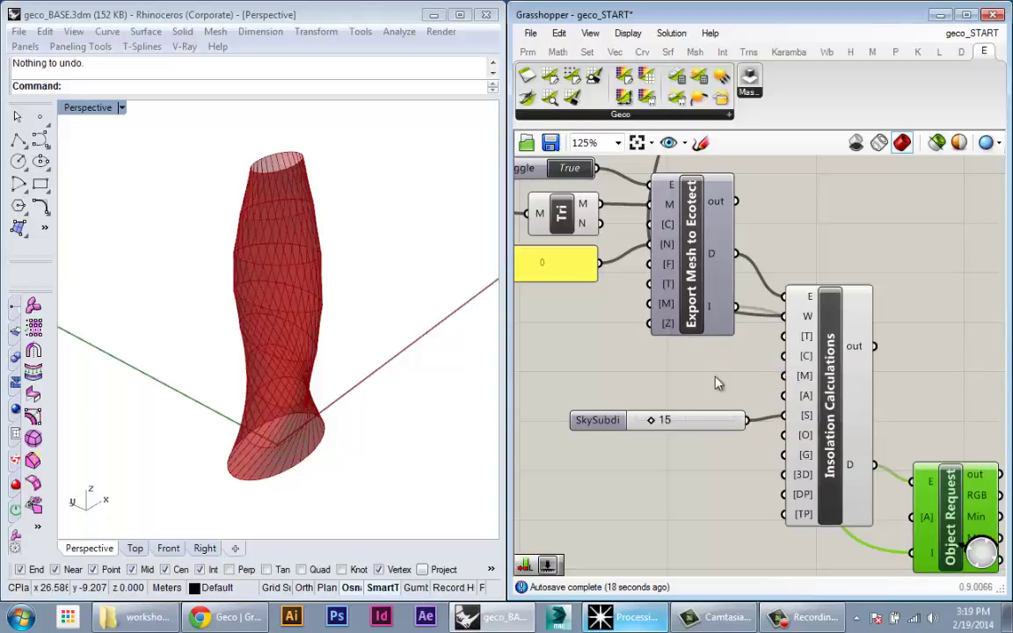
right_drag(715, 383, 664, 364)
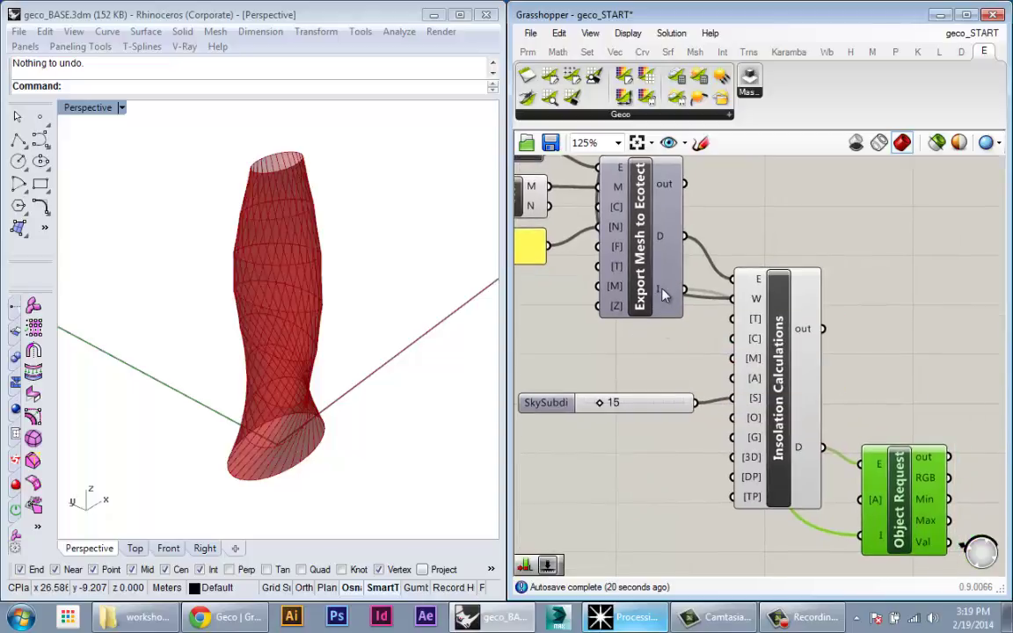
Fine-tune the position of the Object Request component beside the lower end of Insolation Calculations
mouse_move(907, 530)
mouse_down()
mouse_move(916, 539)
mouse_move(903, 523)
mouse_up()
right_drag(841, 506, 693, 382)
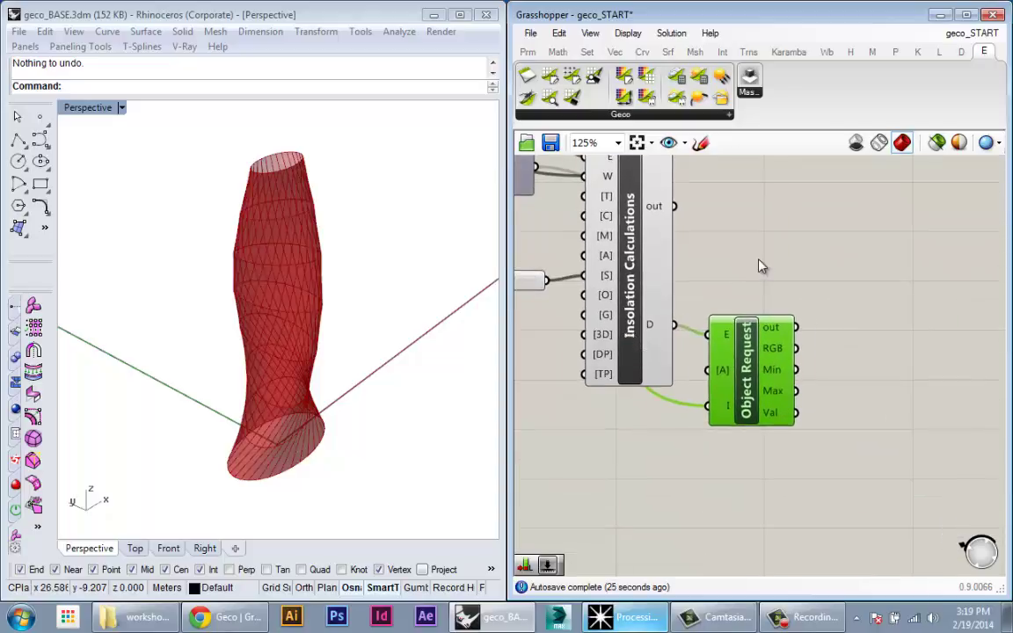
drag(746, 353, 750, 357)
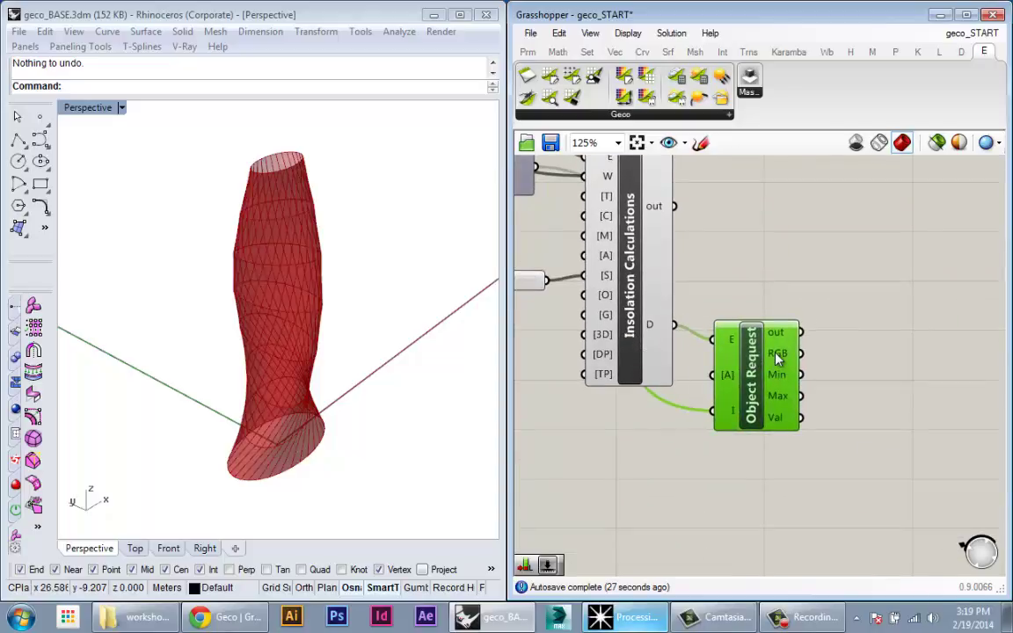
Examine the Min, Max, RGB and Val outputs of Object Request and compare them with the radiation legend in Ecotect
mouse_move(777, 377)
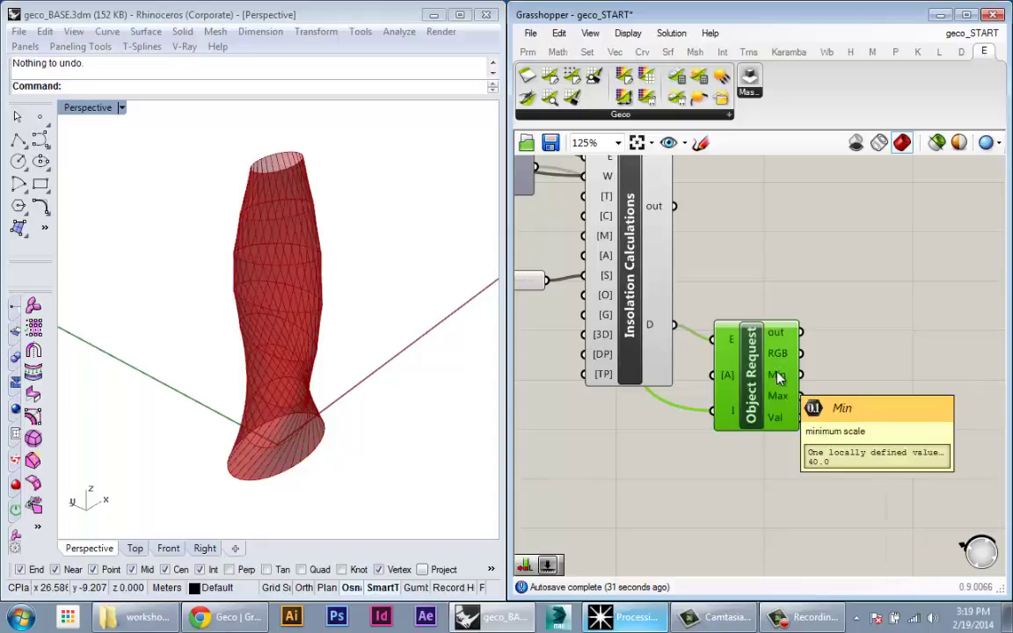
mouse_move(776, 402)
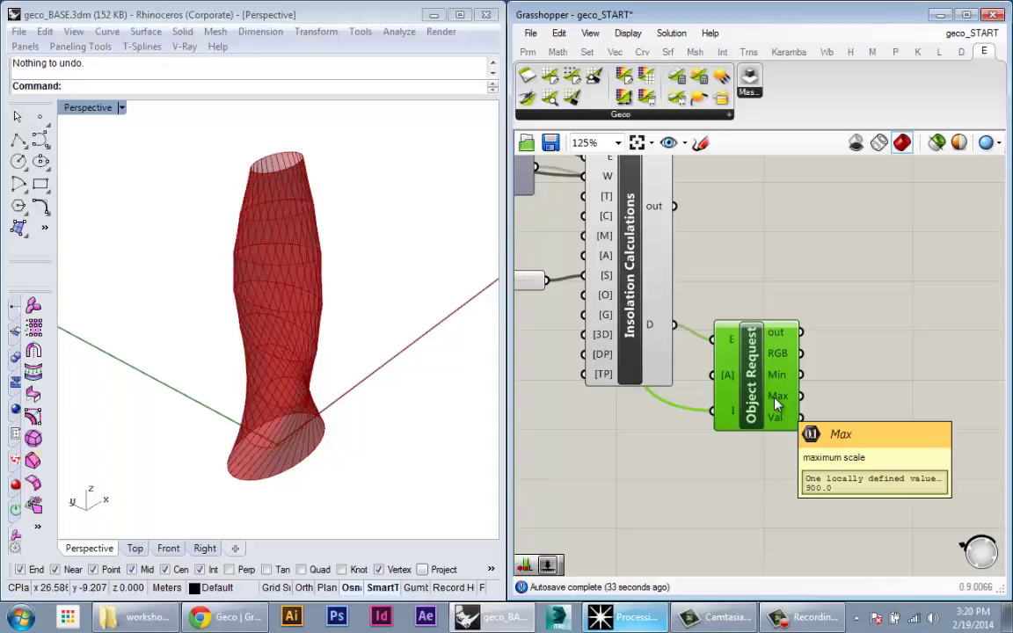
mouse_move(734, 379)
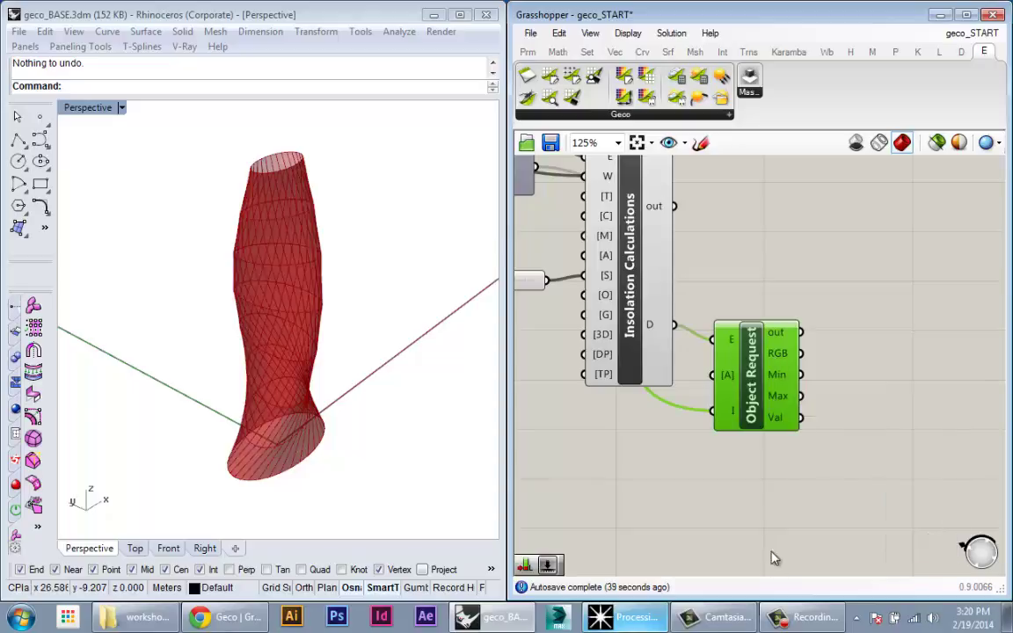
click(621, 616)
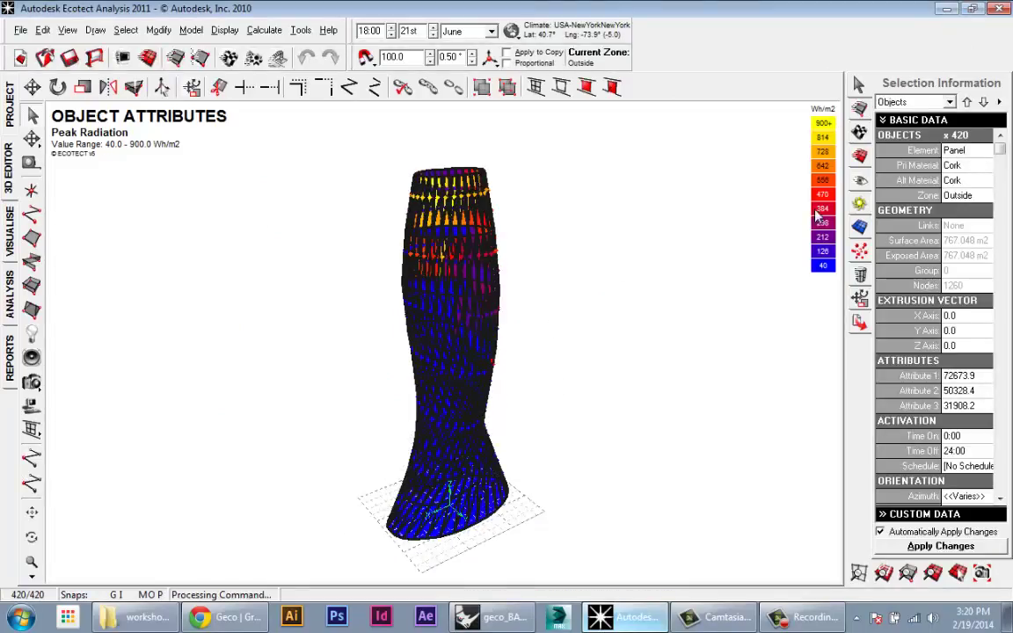
key(alt+Tab)
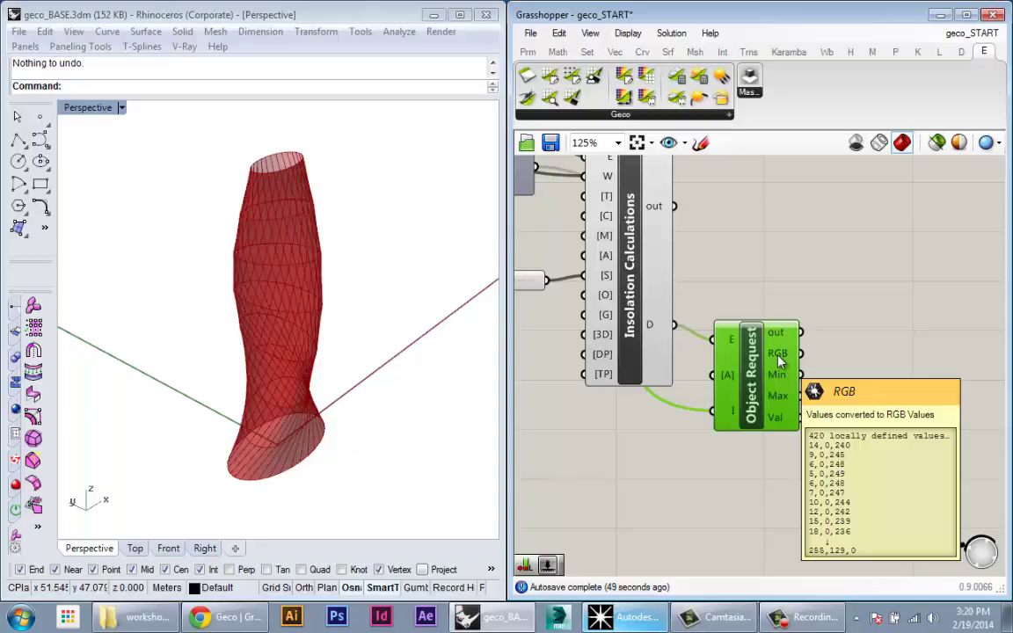
mouse_move(780, 422)
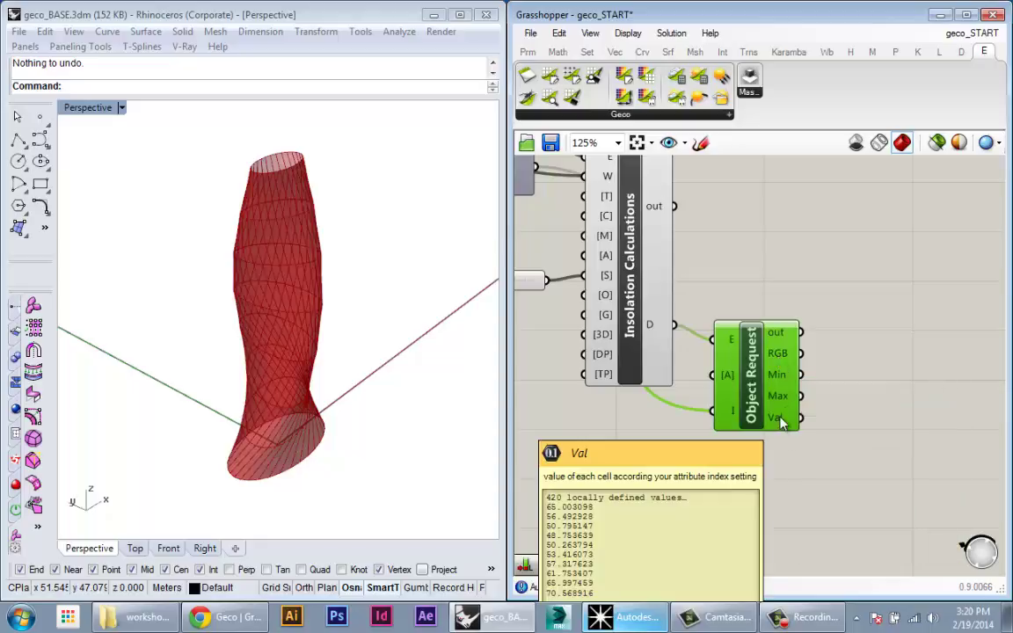
right_drag(781, 422, 764, 422)
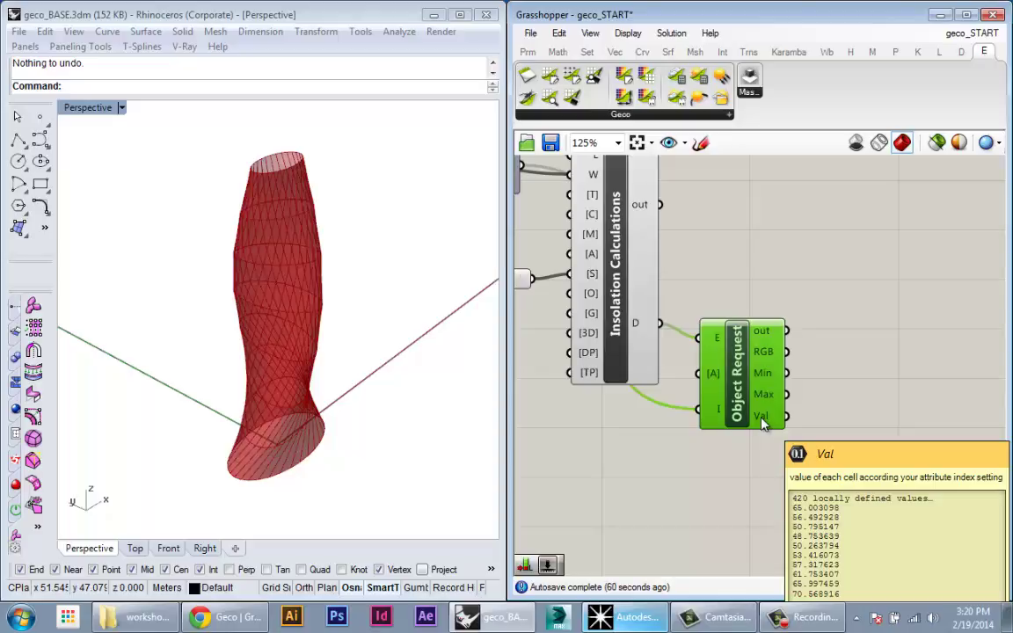
right_drag(763, 424, 735, 446)
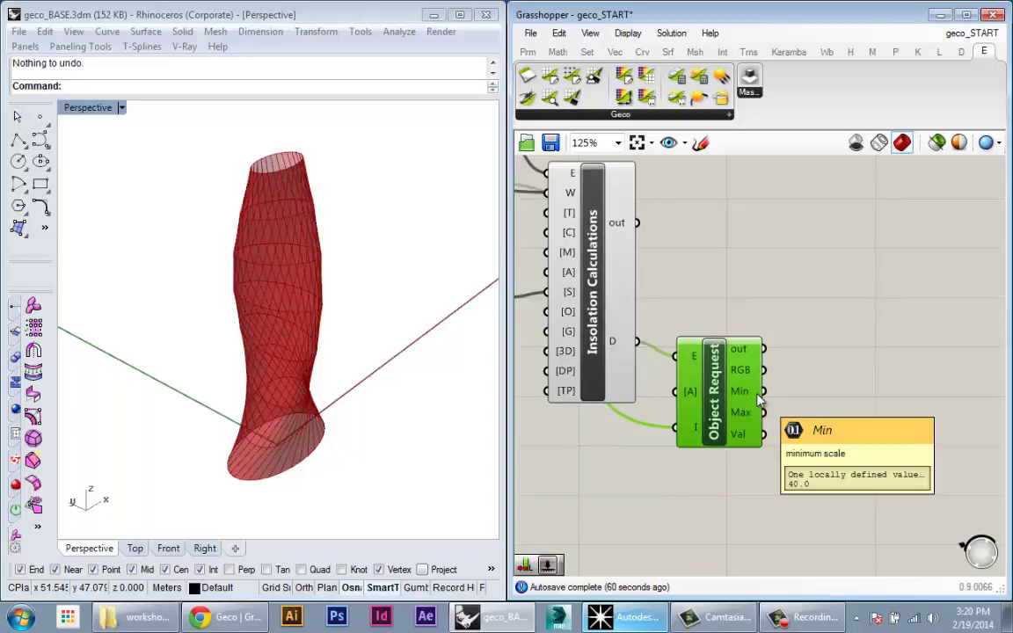
Add a Mesh Colours component and place it diagonally below the outputs of Object Request
double_click(824, 444)
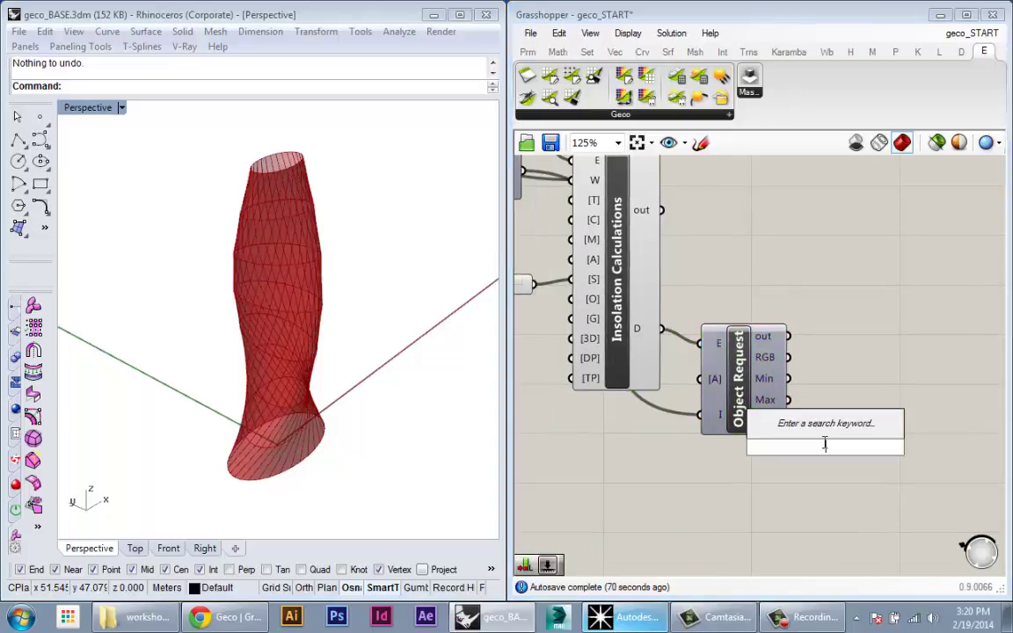
text(m)
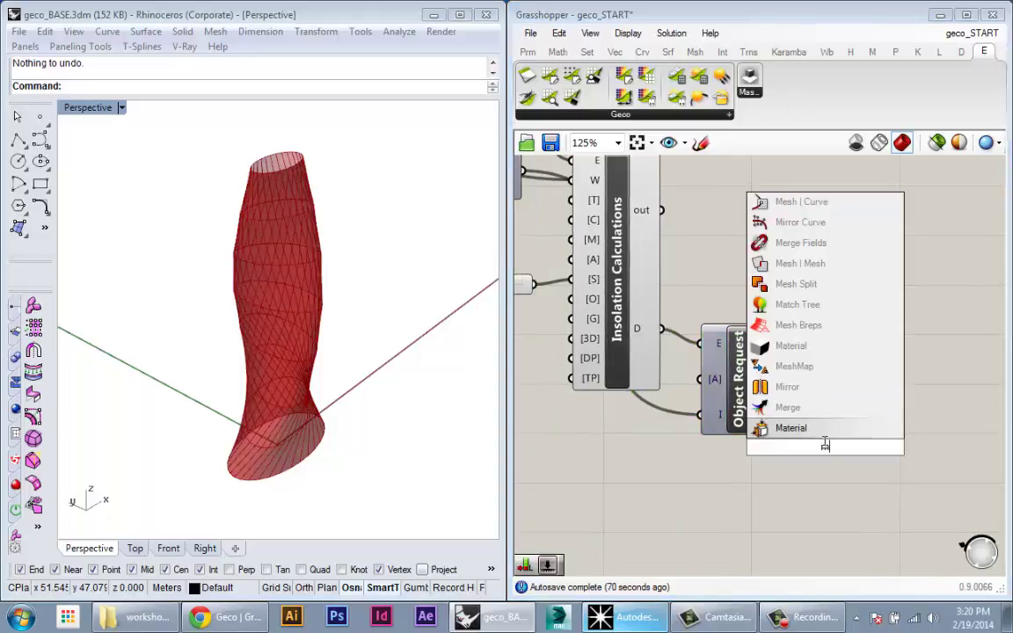
text(eshcolour)
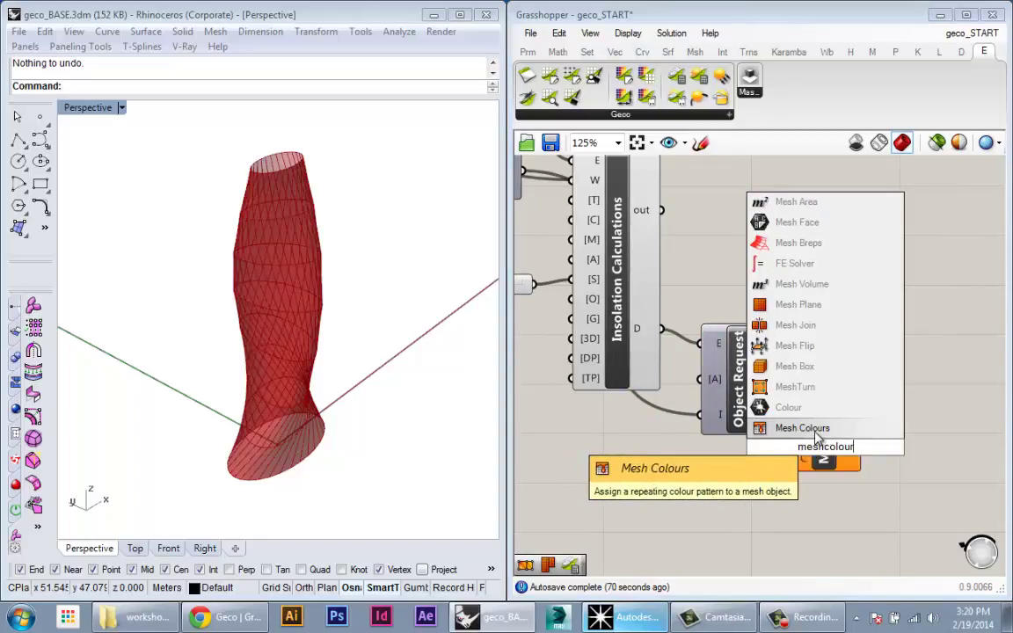
click(826, 428)
drag(881, 466, 906, 468)
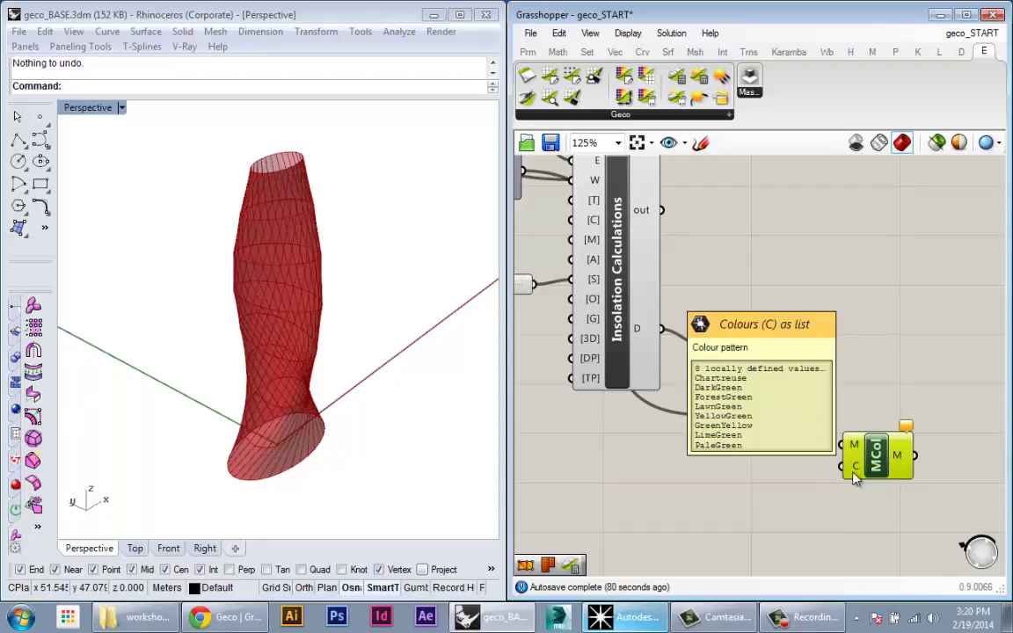
Examine the RGB values of Object Request and the component chain that feeds the exported mesh
scroll(857, 472, down, 3)
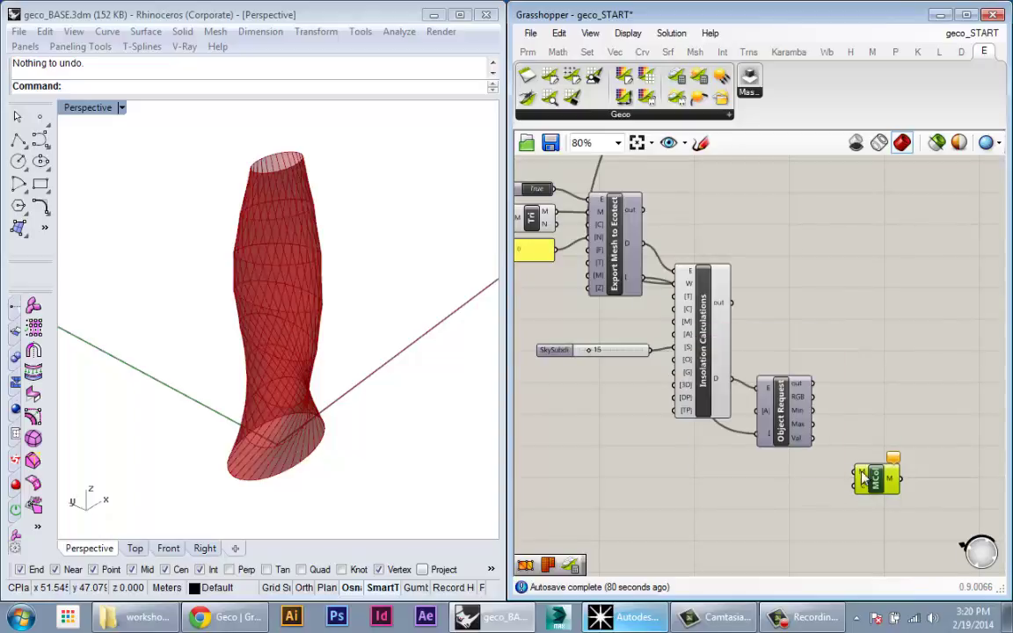
scroll(899, 422, up, 2)
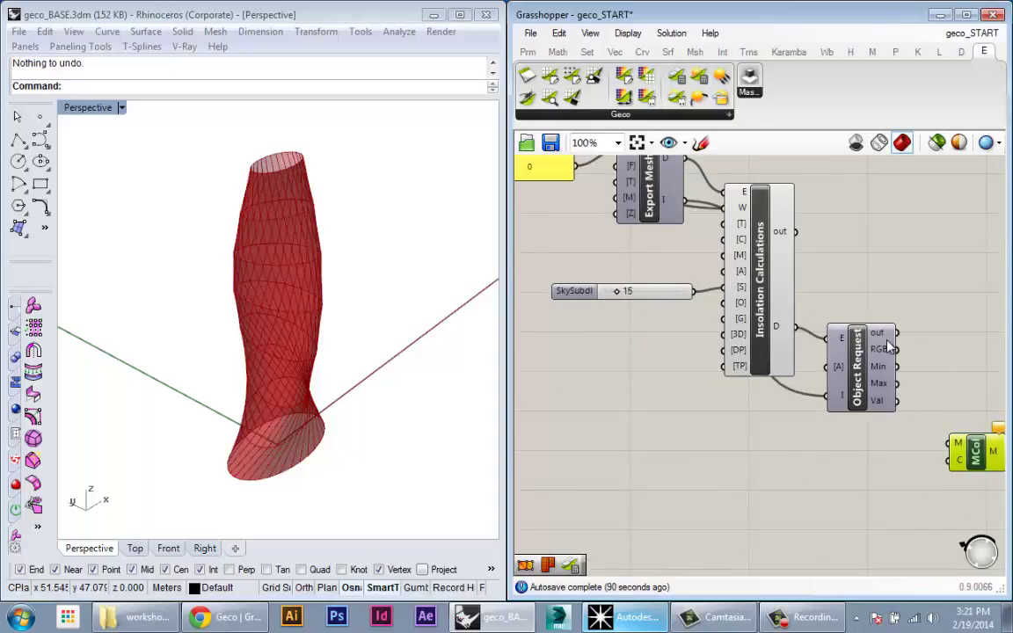
mouse_move(886, 350)
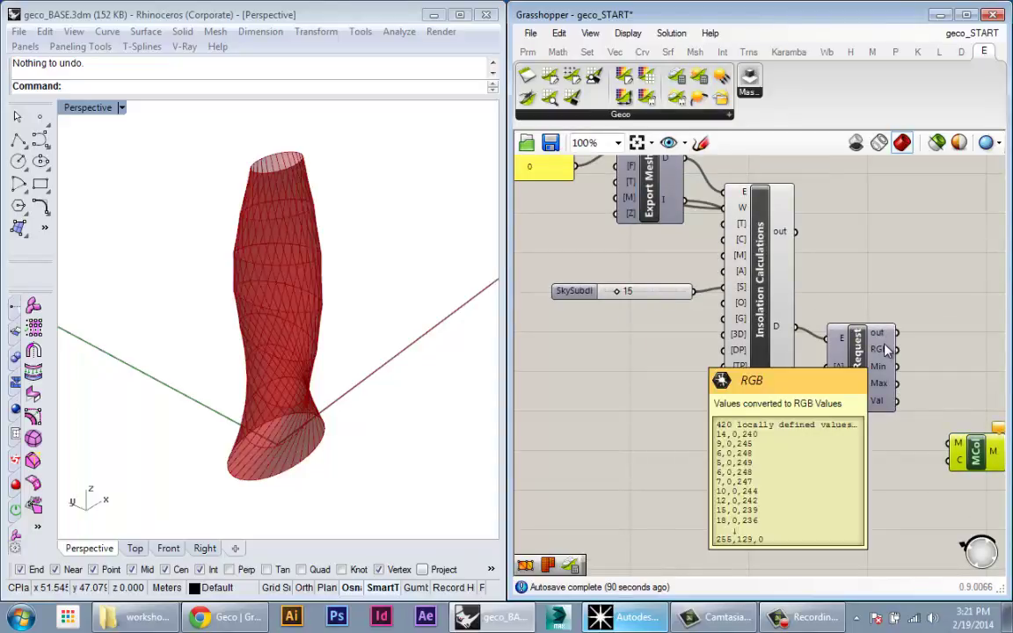
scroll(884, 346, down, 3)
right_drag(803, 324, 851, 377)
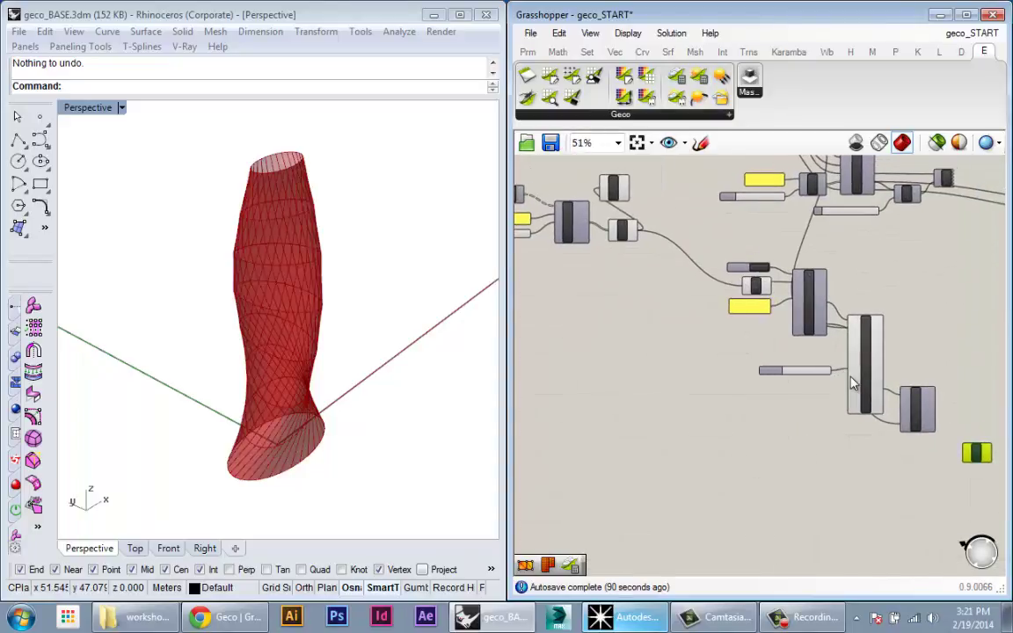
mouse_move(851, 382)
scroll(846, 461, up, 2)
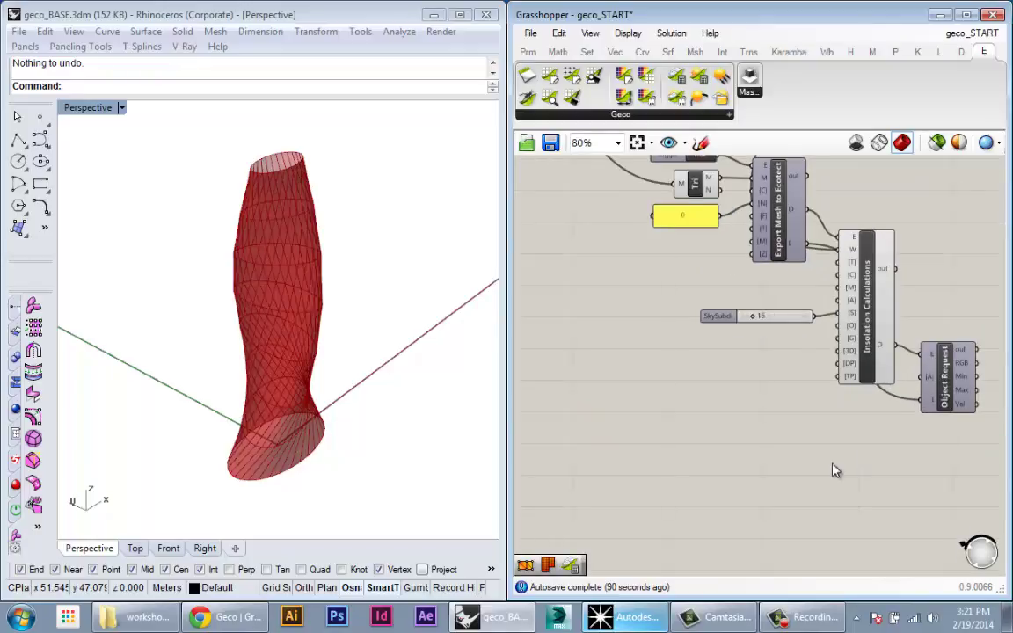
scroll(835, 465, down, 1)
right_drag(835, 465, 792, 479)
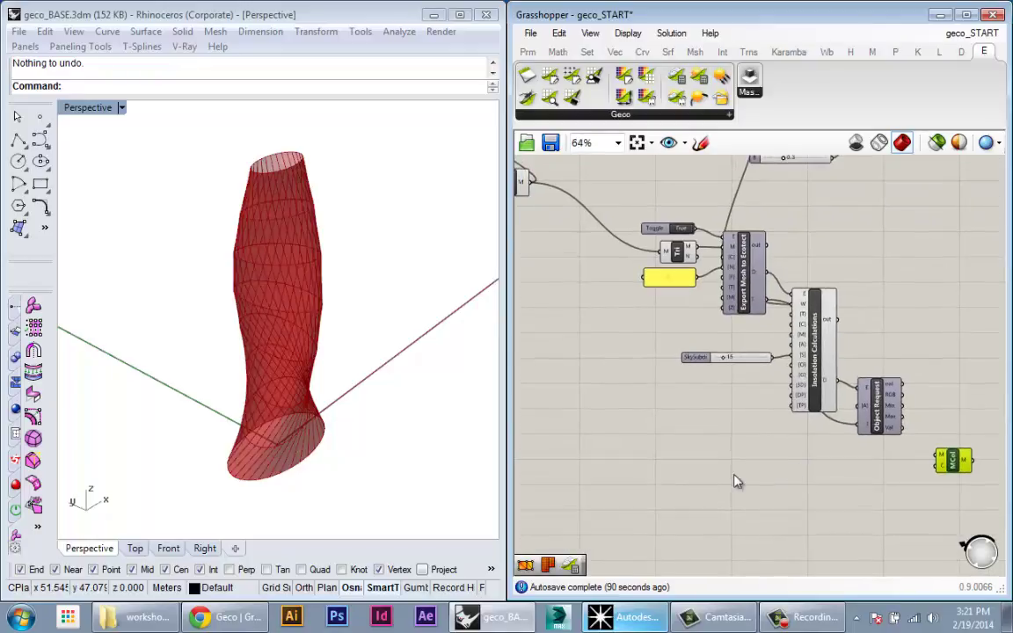
Add a Mesh Explode component to the canvas between MJoin and the Export Mesh to Ecotect component
right_drag(645, 338, 691, 402)
scroll(627, 311, up, 2)
right_drag(628, 311, 701, 336)
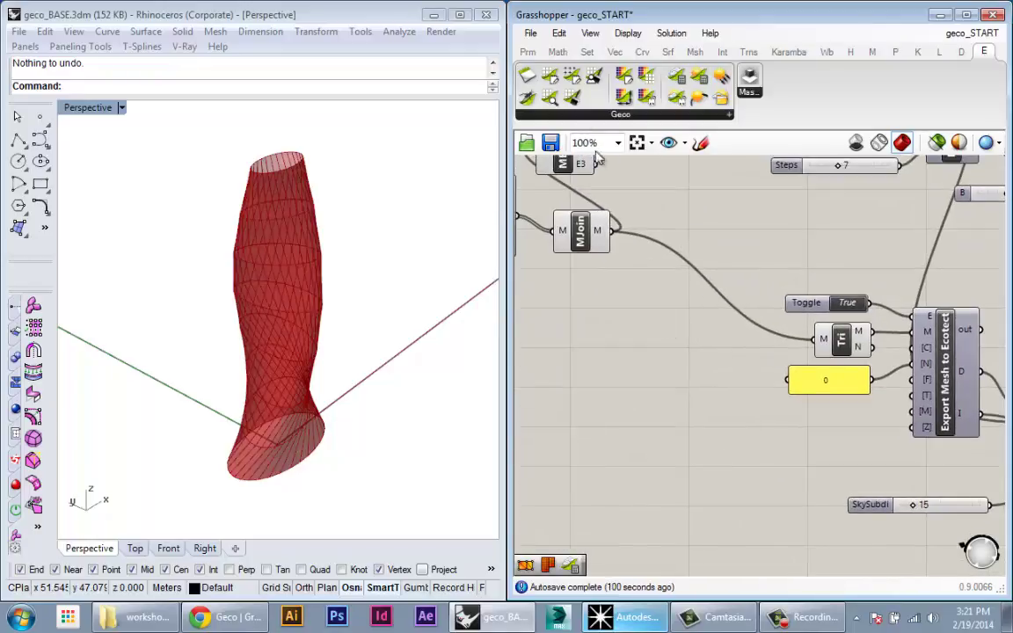
click(530, 52)
click(557, 52)
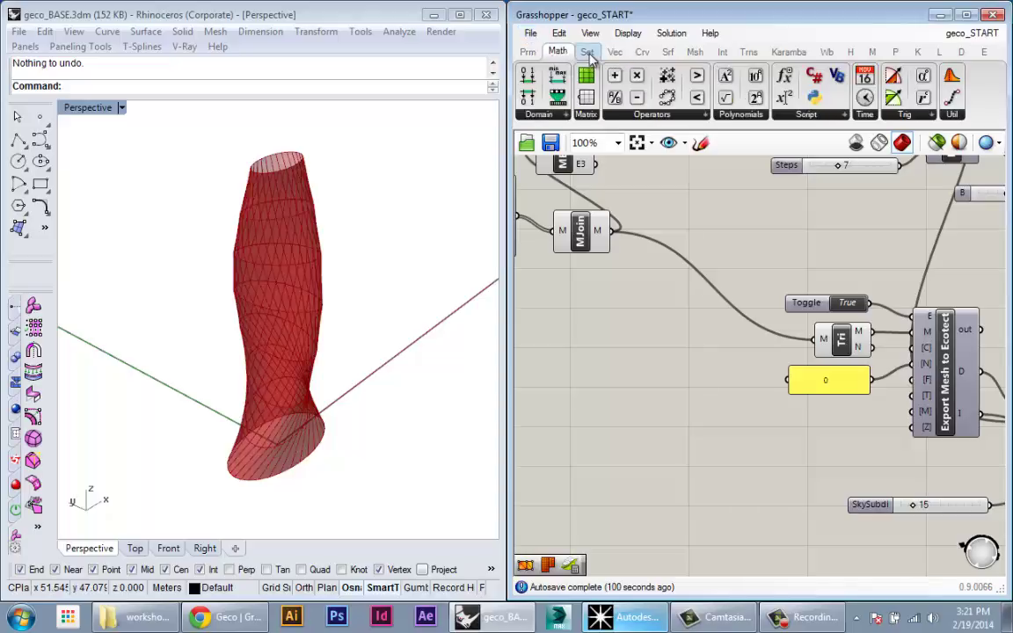
scroll(591, 55, down, 5)
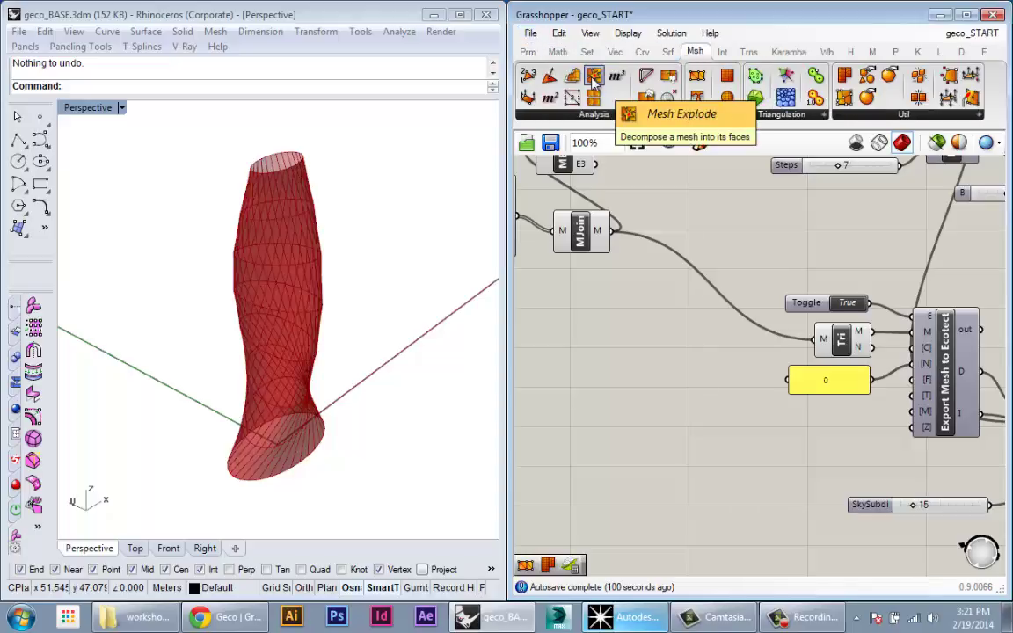
drag(594, 79, 734, 382)
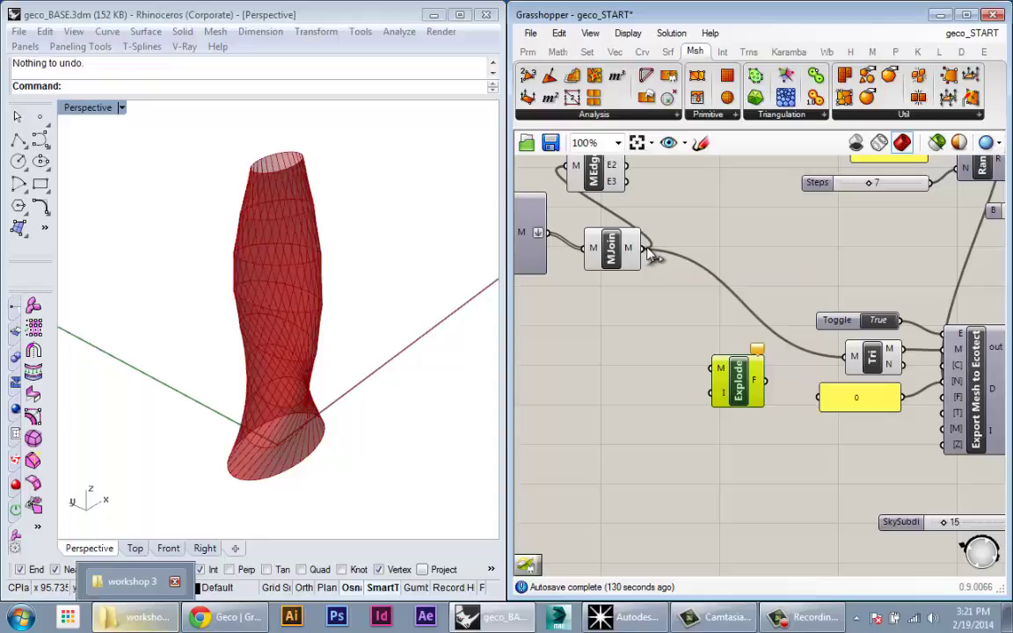
Connect the M output of MJoin to the M input of Explode, shift Explode lower and inspect its faces output
drag(646, 250, 781, 466)
right_drag(631, 284, 603, 247)
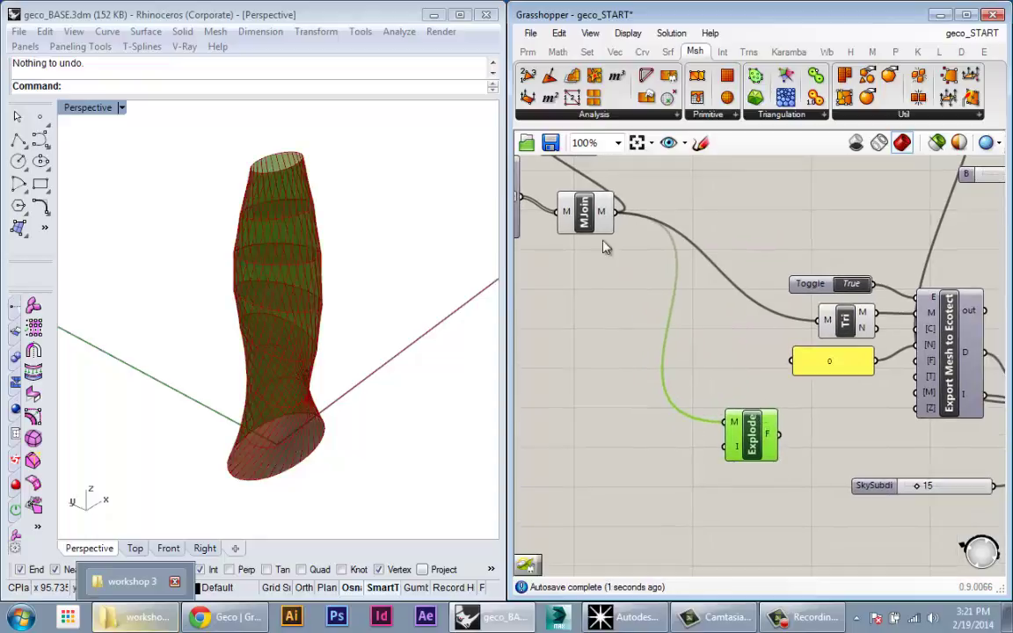
mouse_move(772, 440)
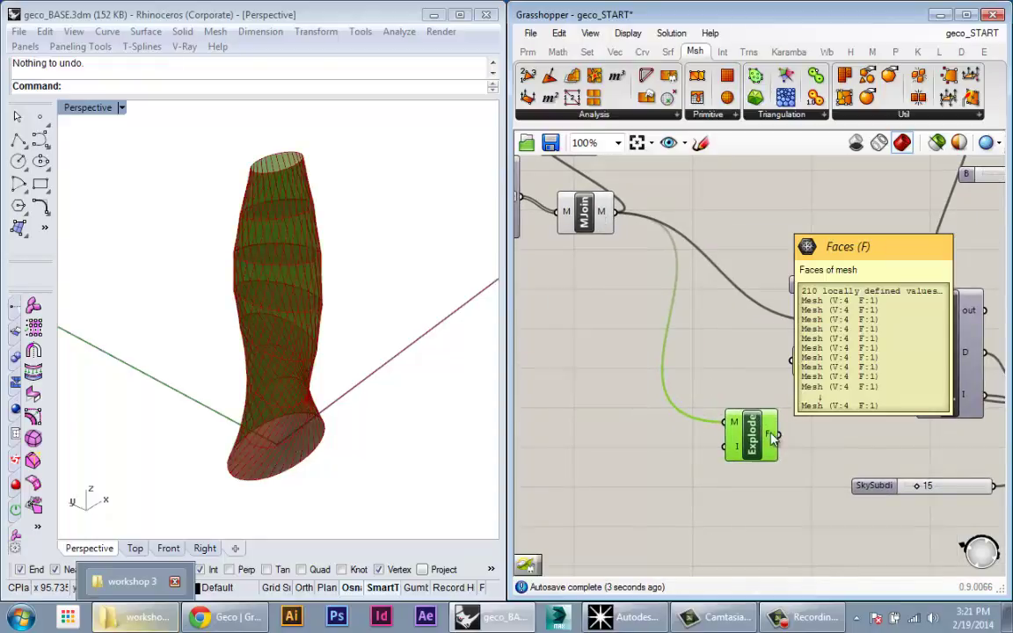
Move the Explode component below the SkySubdi slider, closer to Object Request
right_drag(758, 424, 565, 305)
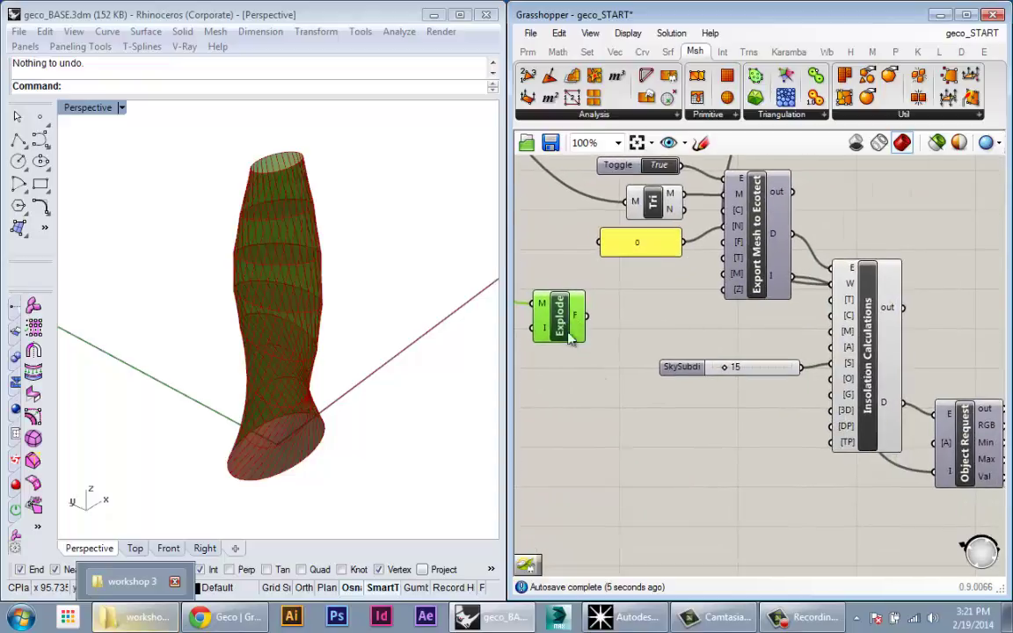
drag(570, 338, 606, 411)
right_drag(596, 395, 804, 499)
drag(802, 499, 853, 528)
right_drag(877, 476, 724, 362)
scroll(866, 450, down, 2)
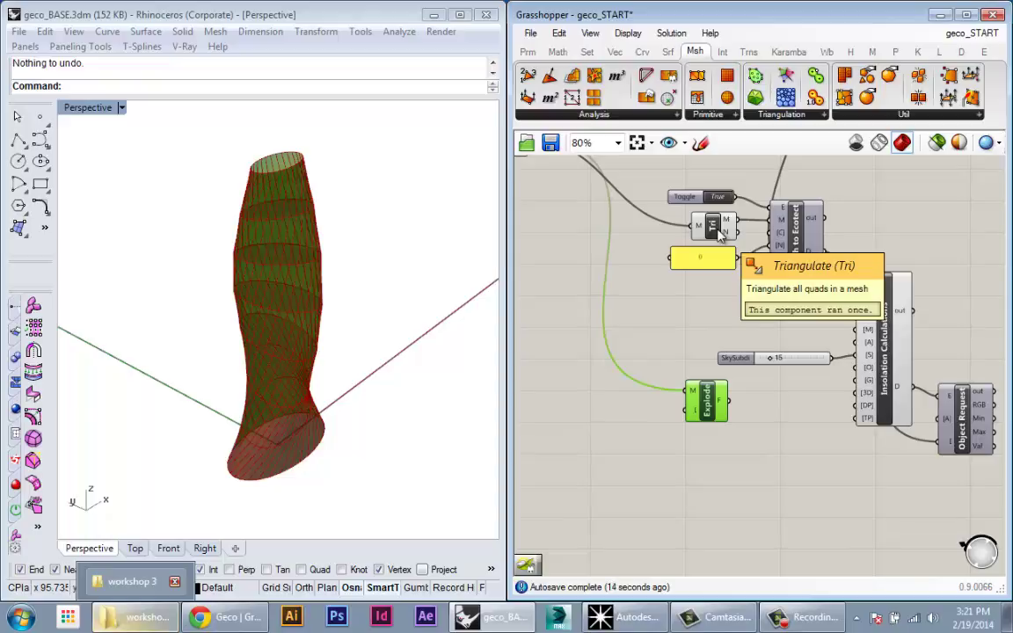
Replace Explode's M input with the M output of Tri and place Explode directly below Object Request
drag(739, 220, 953, 491)
mouse_move(737, 432)
right_drag(953, 492, 673, 470)
drag(682, 471, 704, 490)
Shift Mesh Colours slightly up and connect the F output of Explode to its M input
drag(783, 481, 787, 460)
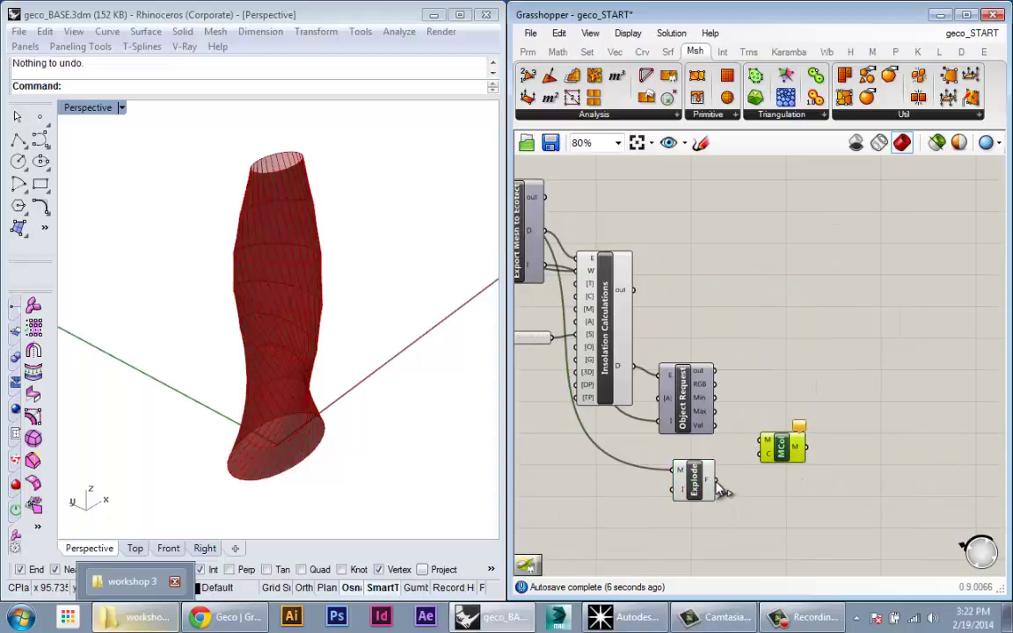
drag(717, 481, 781, 446)
right_drag(779, 447, 798, 436)
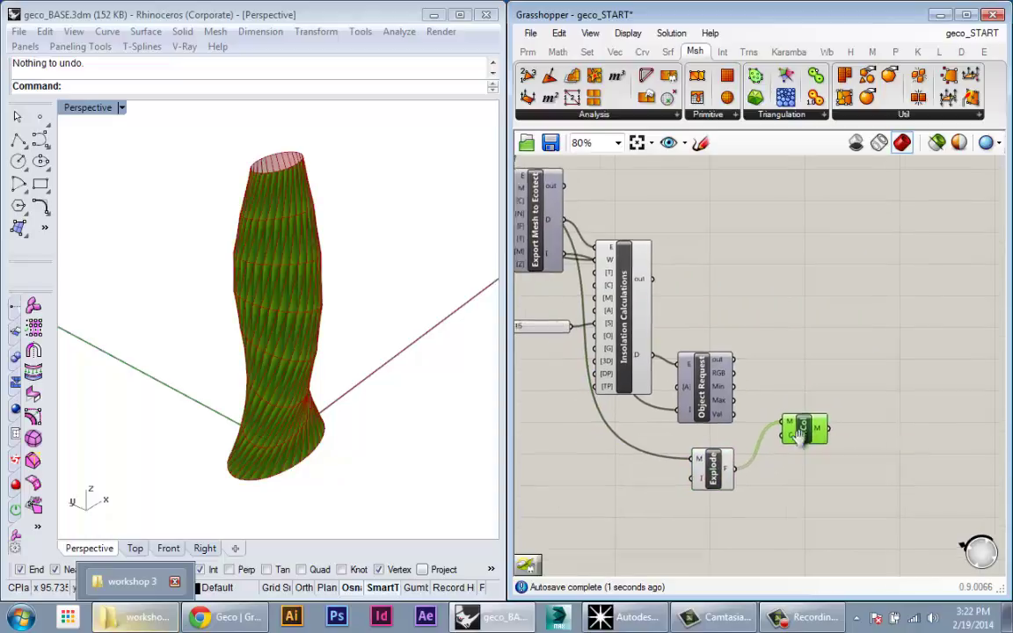
right_drag(798, 436, 808, 438)
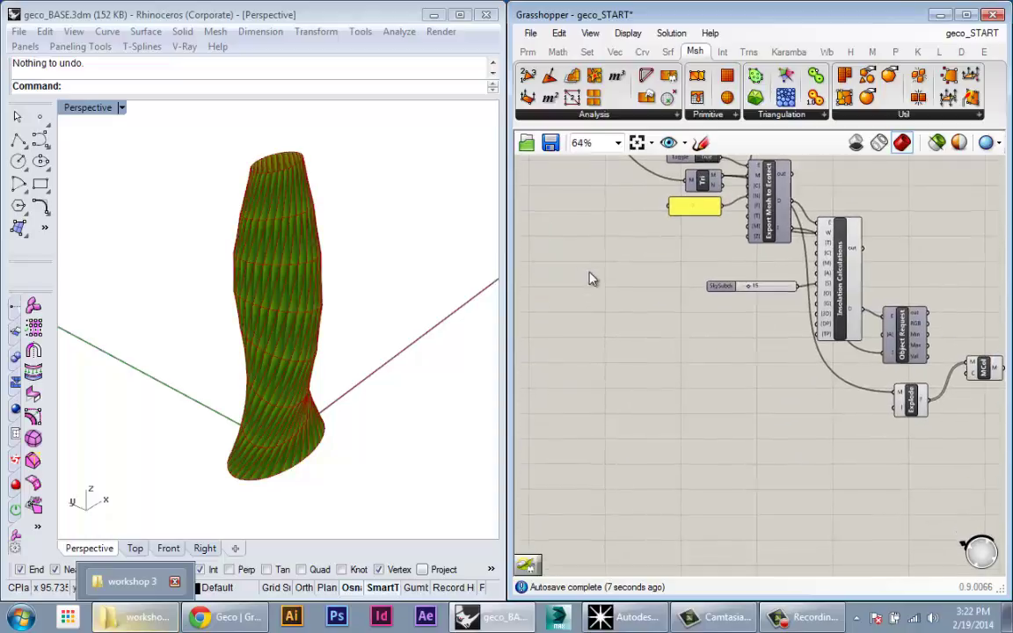
Connect the RGB output of Object Request to the C input of Mesh Colours and select Mesh Colours
scroll(949, 394, up, 4)
right_drag(883, 415, 794, 421)
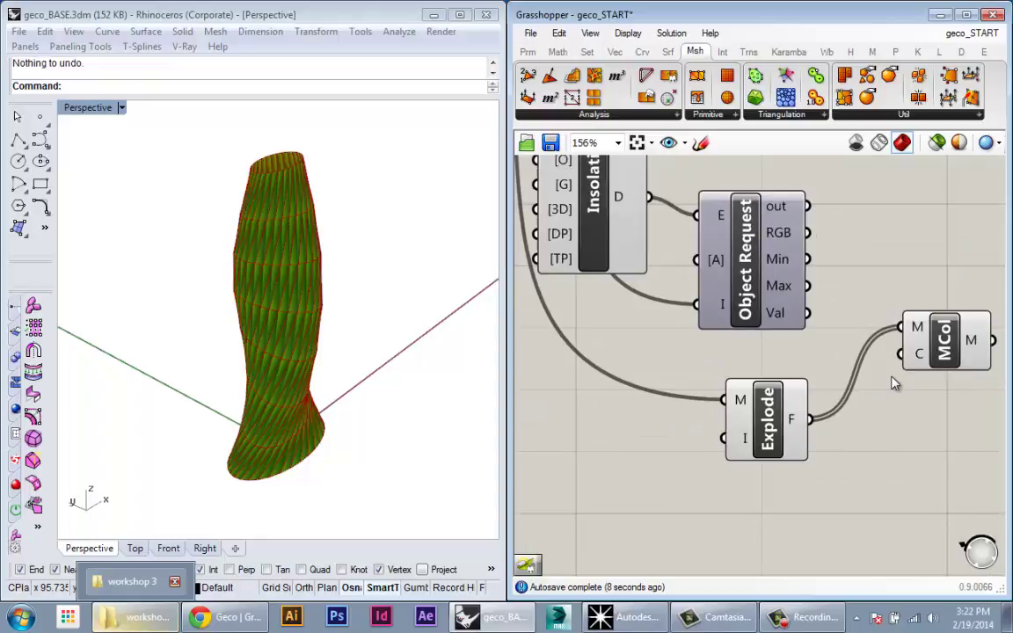
mouse_move(914, 363)
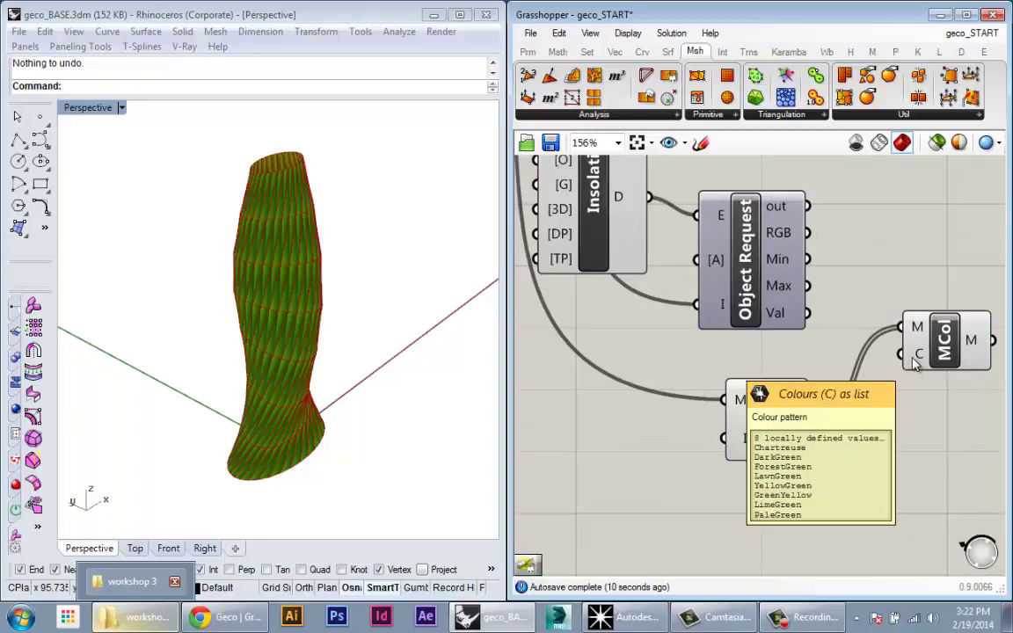
scroll(357, 344, up, 5)
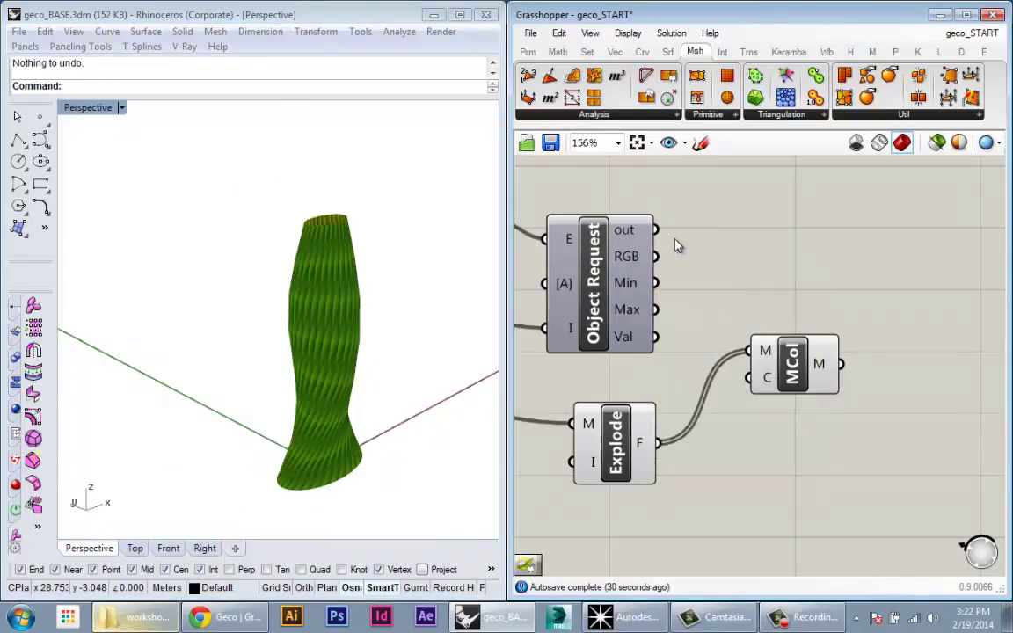
drag(654, 256, 754, 379)
click(772, 387)
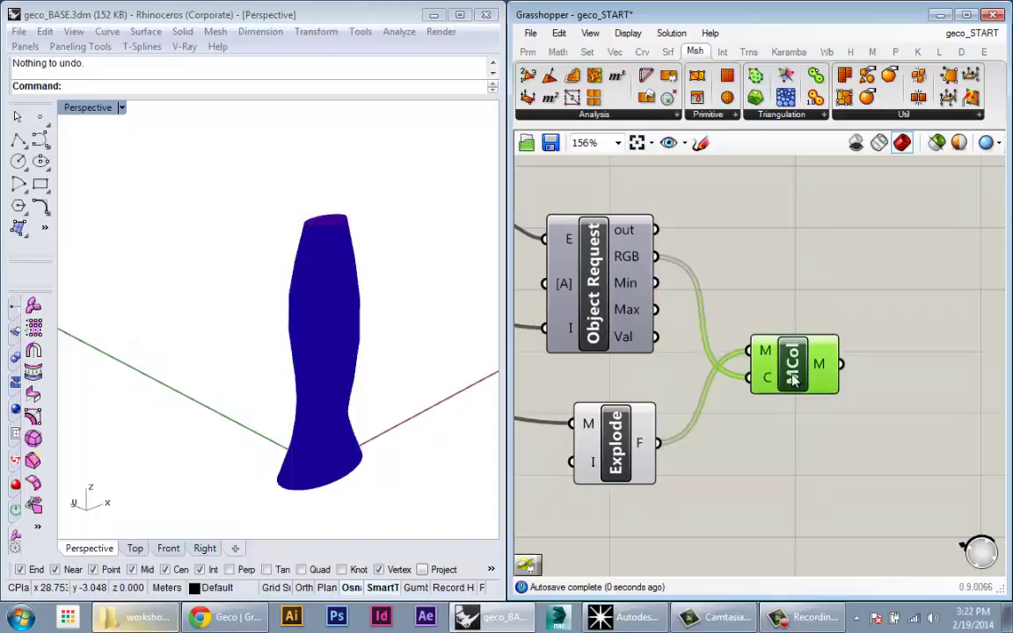
Graft both the M and C inputs of the Mesh Colours component
scroll(752, 391, up, 3)
mouse_move(779, 334)
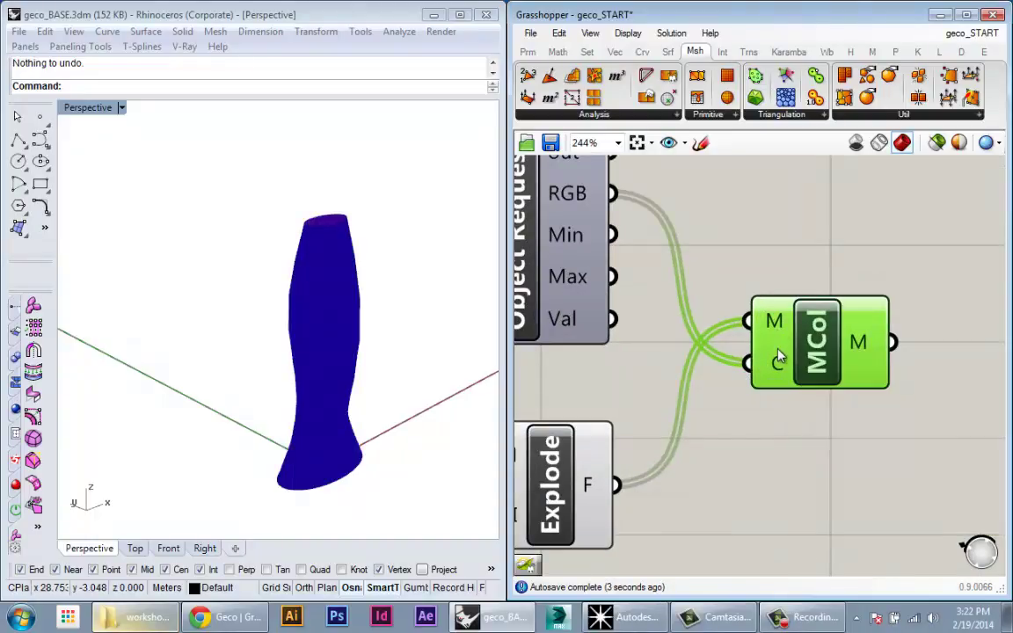
right_click(777, 339)
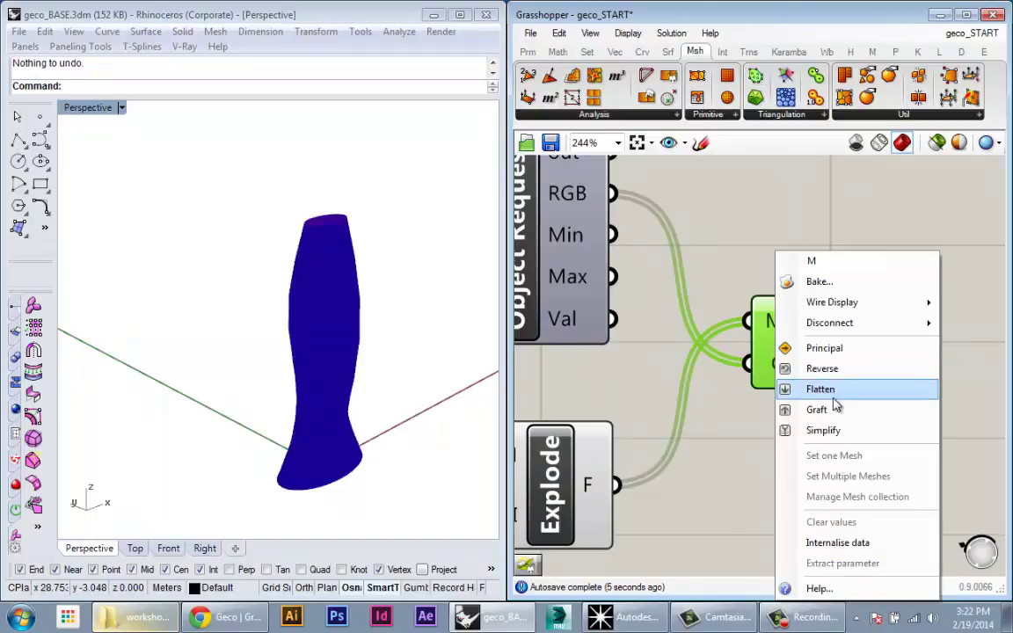
click(826, 408)
right_click(779, 368)
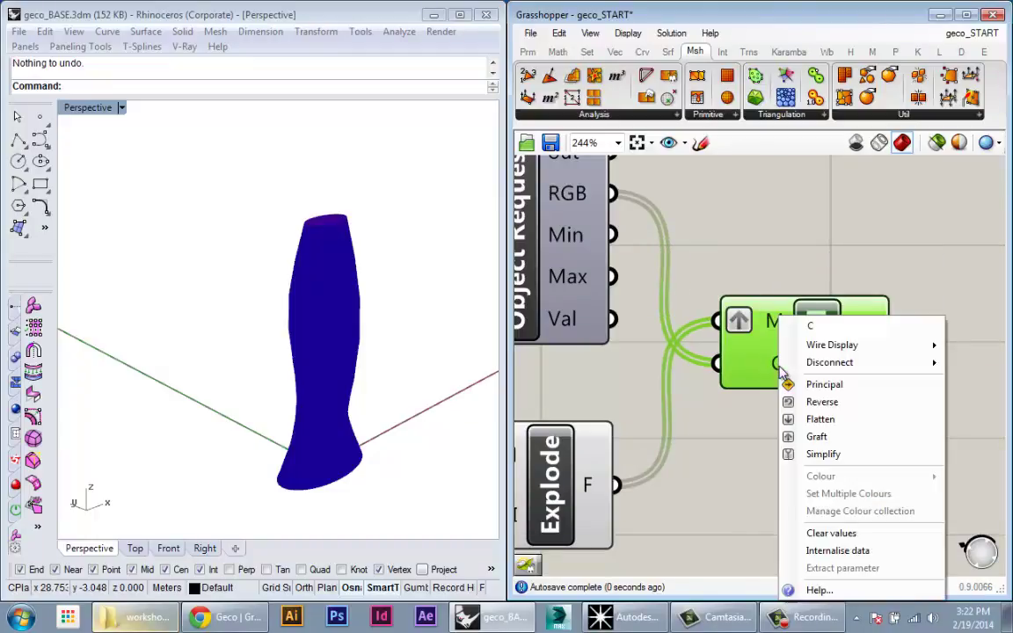
click(817, 436)
right_drag(761, 413, 809, 428)
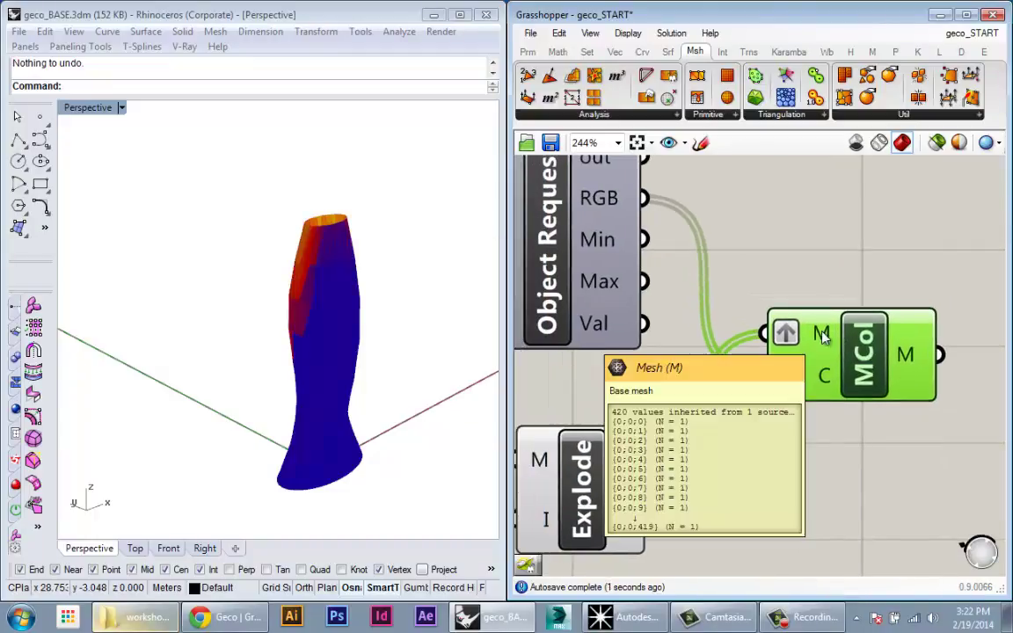
mouse_move(823, 378)
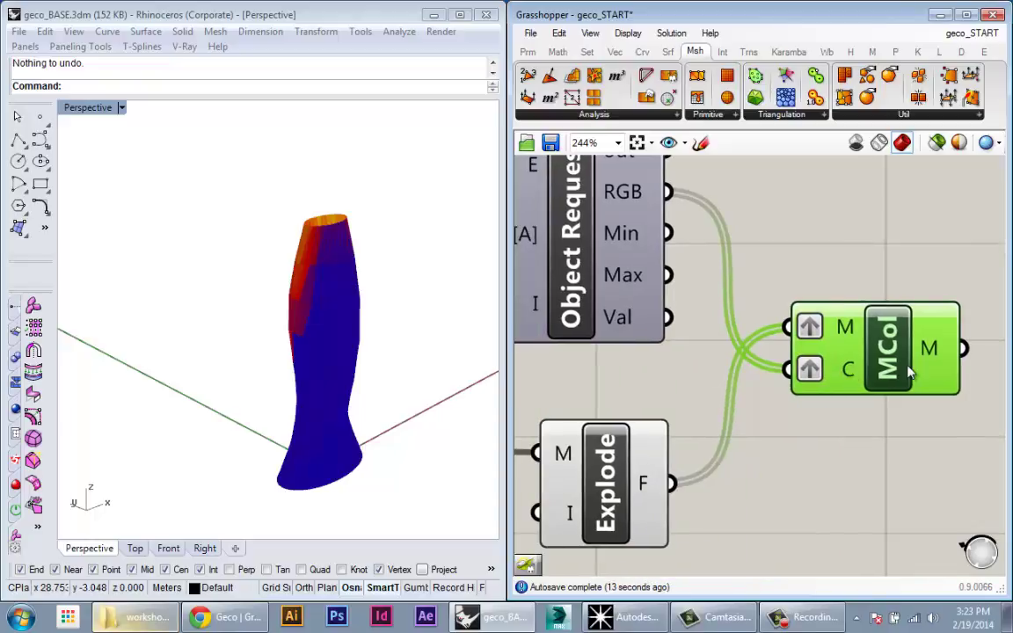
Examine the insolation colours on the tower mesh from several sides and at close range
right_drag(379, 396, 351, 356)
scroll(174, 360, up, 6)
scroll(406, 327, down, 6)
scroll(350, 359, up, 5)
scroll(293, 375, down, 3)
right_drag(295, 374, 395, 374)
right_drag(716, 387, 703, 409)
drag(857, 400, 869, 423)
scroll(870, 426, down, 5)
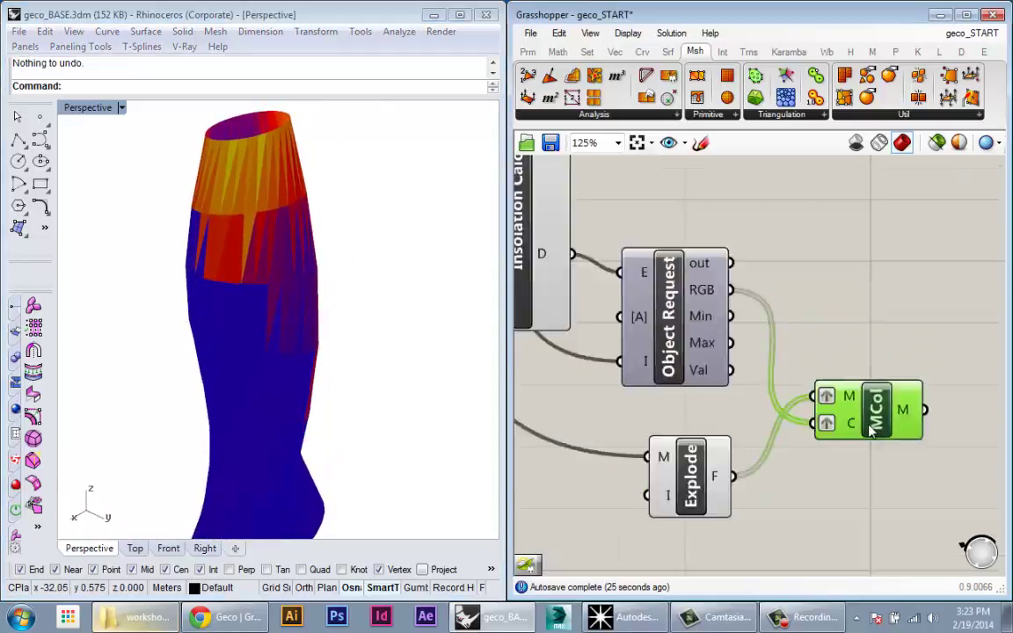
scroll(756, 308, up, 3)
scroll(866, 448, down, 3)
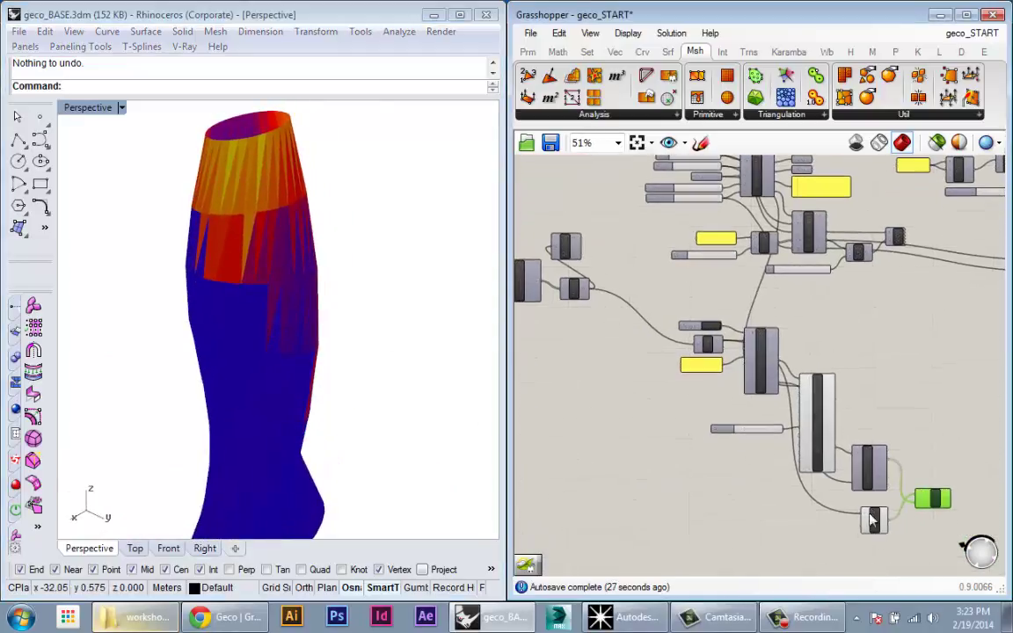
click(868, 517)
right_drag(130, 358, 252, 380)
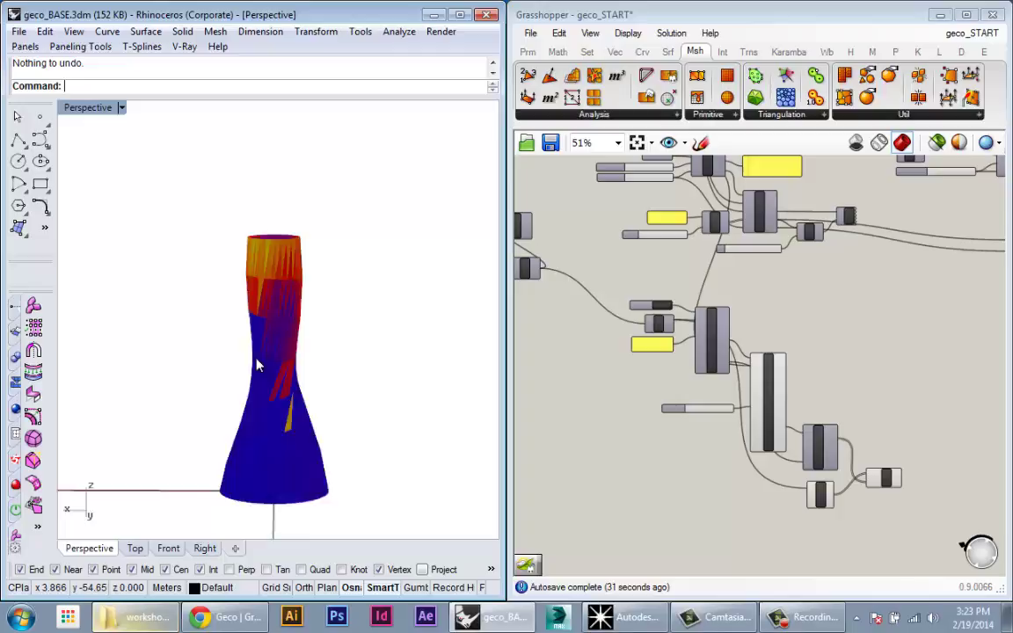
scroll(256, 364, up, 5)
scroll(255, 380, down, 3)
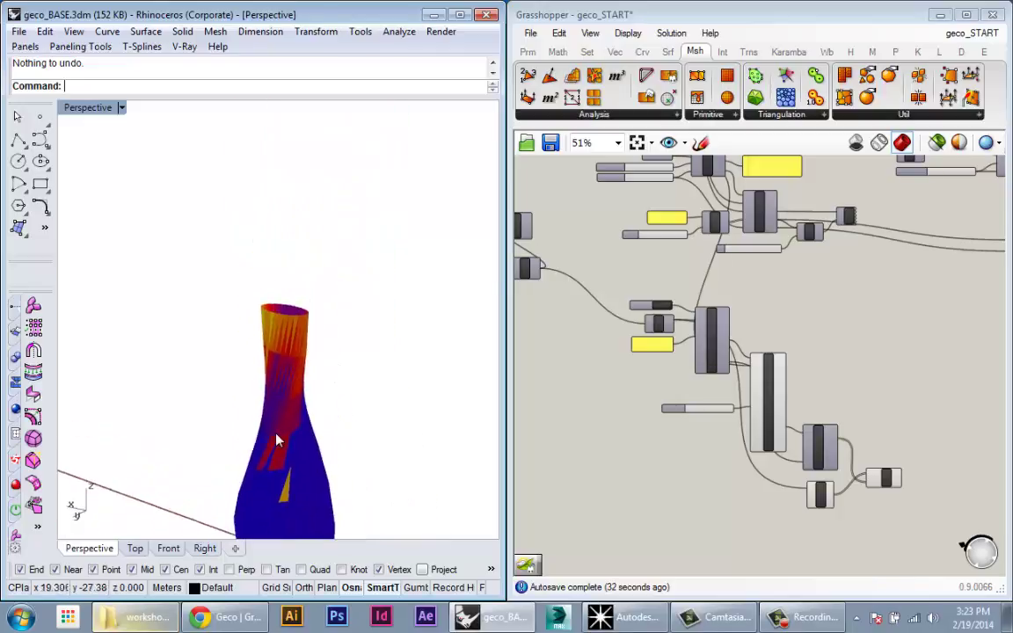
scroll(255, 380, up, 2)
scroll(763, 408, up, 4)
Set the panel feeding the U input of Mesh UV to 2
right_drag(762, 409, 669, 345)
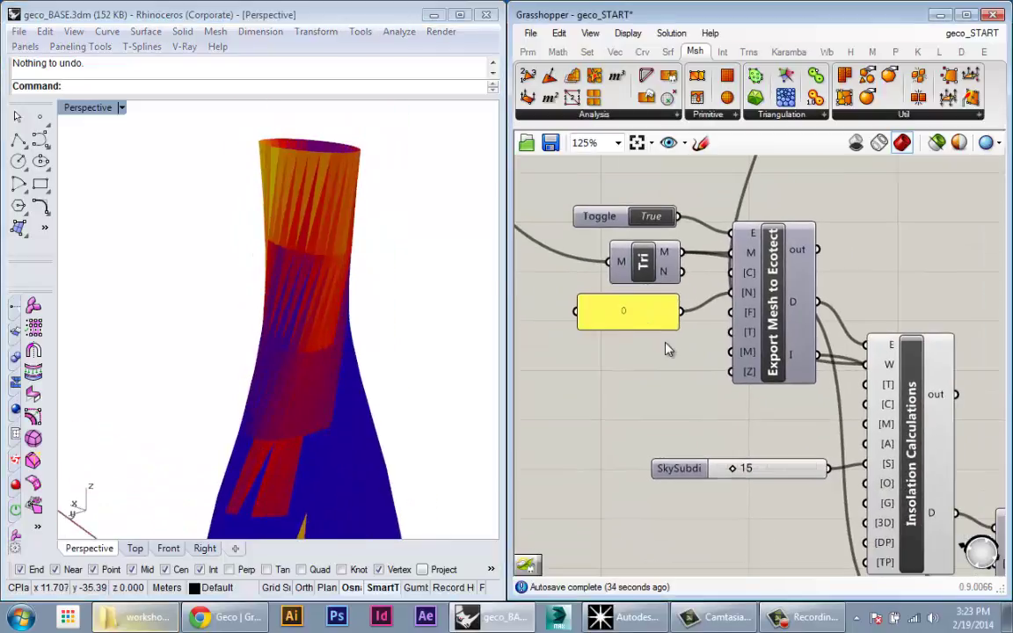
scroll(668, 346, down, 2)
right_drag(559, 262, 704, 332)
scroll(705, 341, down, 2)
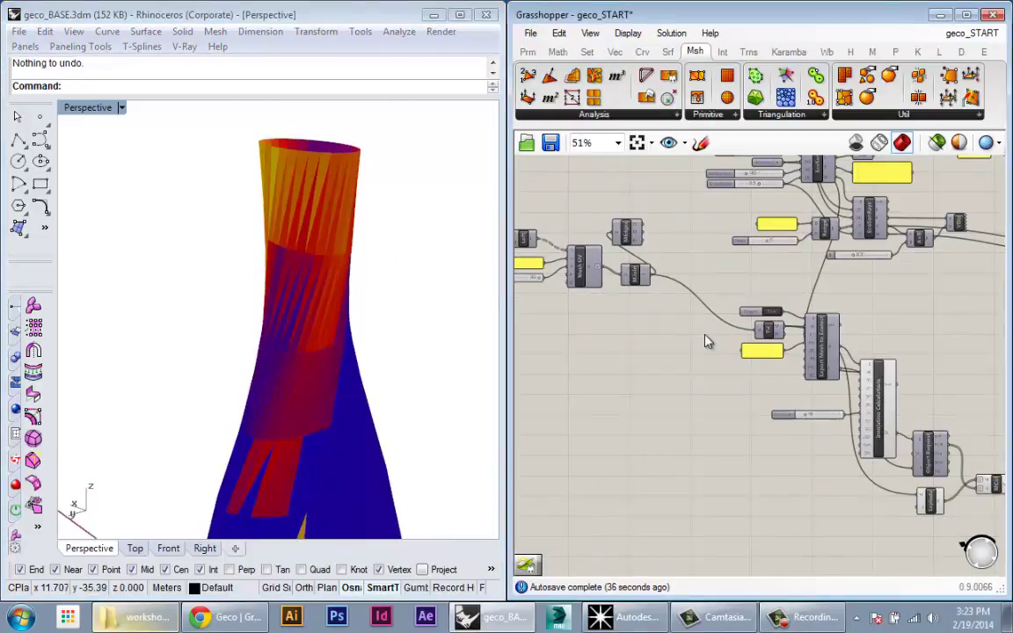
scroll(703, 427, up, 4)
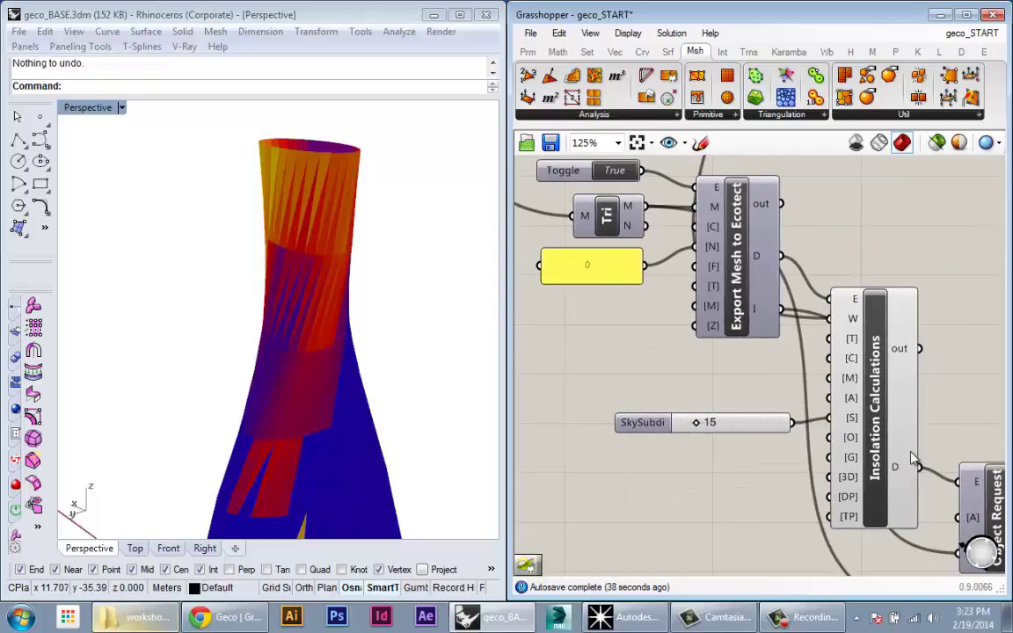
scroll(905, 454, down, 3)
right_drag(829, 434, 873, 443)
scroll(625, 340, up, 5)
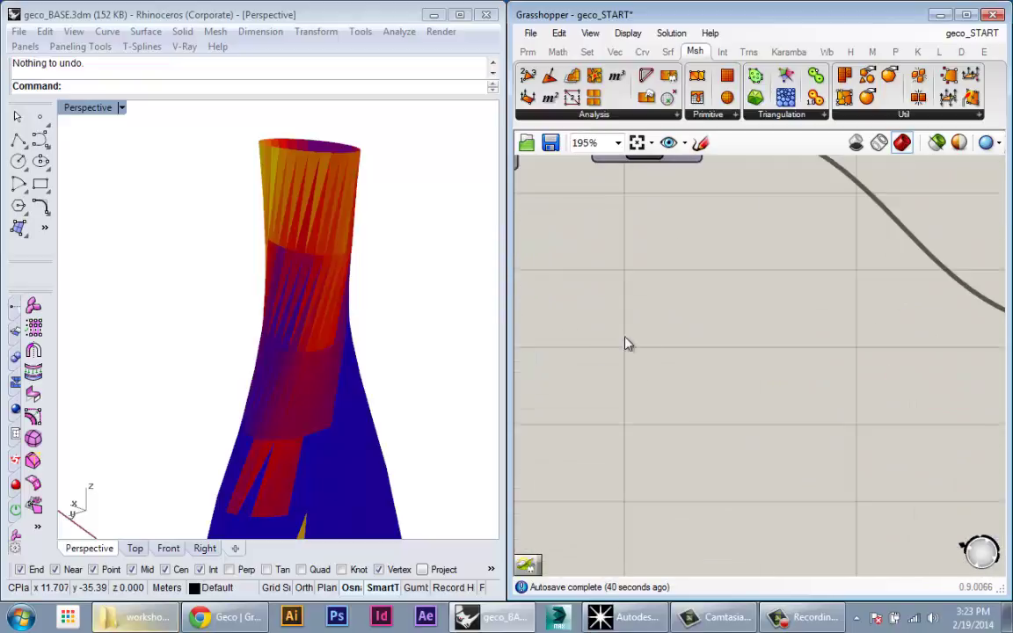
scroll(627, 343, down, 3)
right_drag(769, 307, 783, 393)
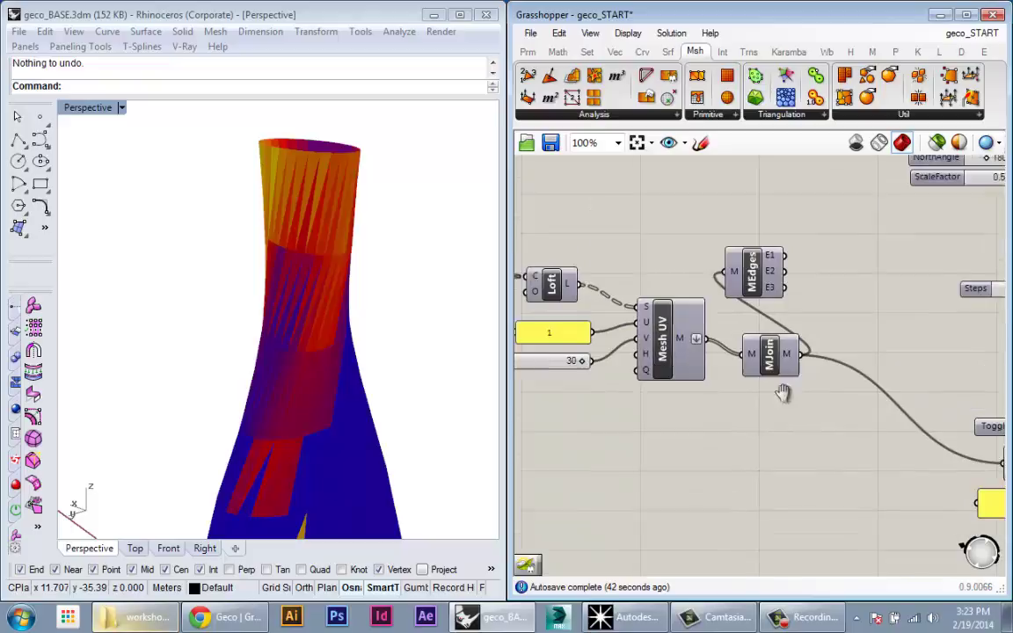
right_drag(546, 390, 703, 419)
double_click(714, 371)
text(2)
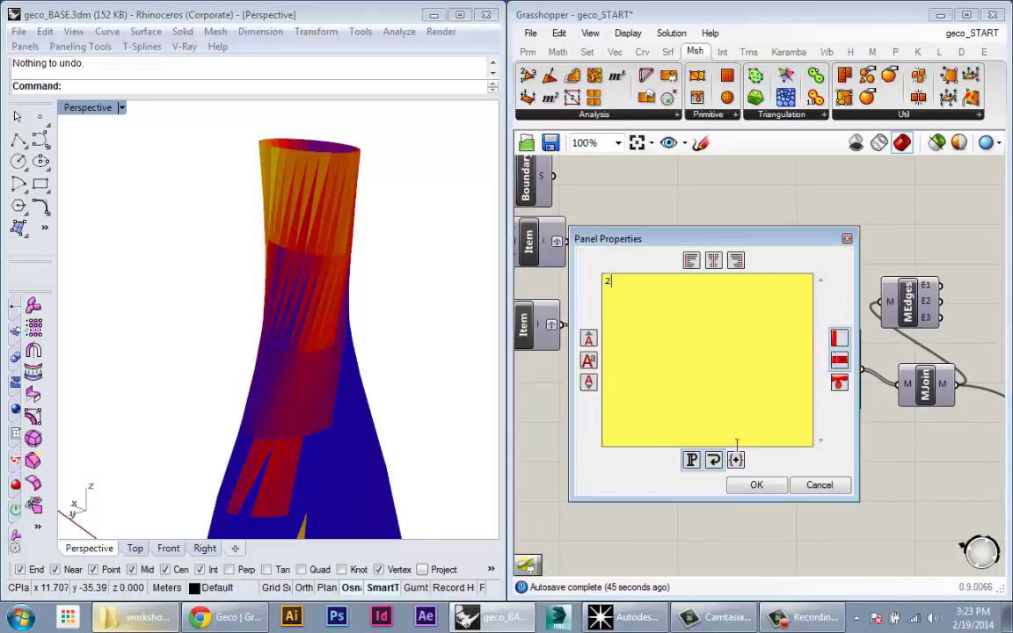
click(757, 484)
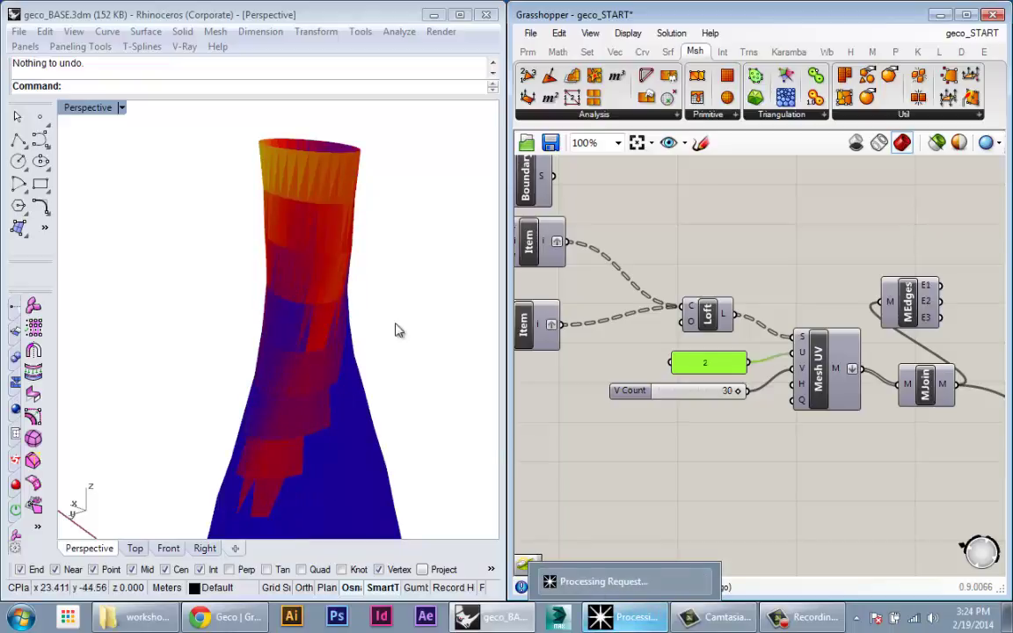
Inspect the recalculated face colours around the tower and return to the Insolation Calculations part of the definition
right_drag(396, 329, 252, 417)
scroll(251, 417, up, 3)
scroll(550, 448, down, 4)
right_drag(766, 490, 644, 414)
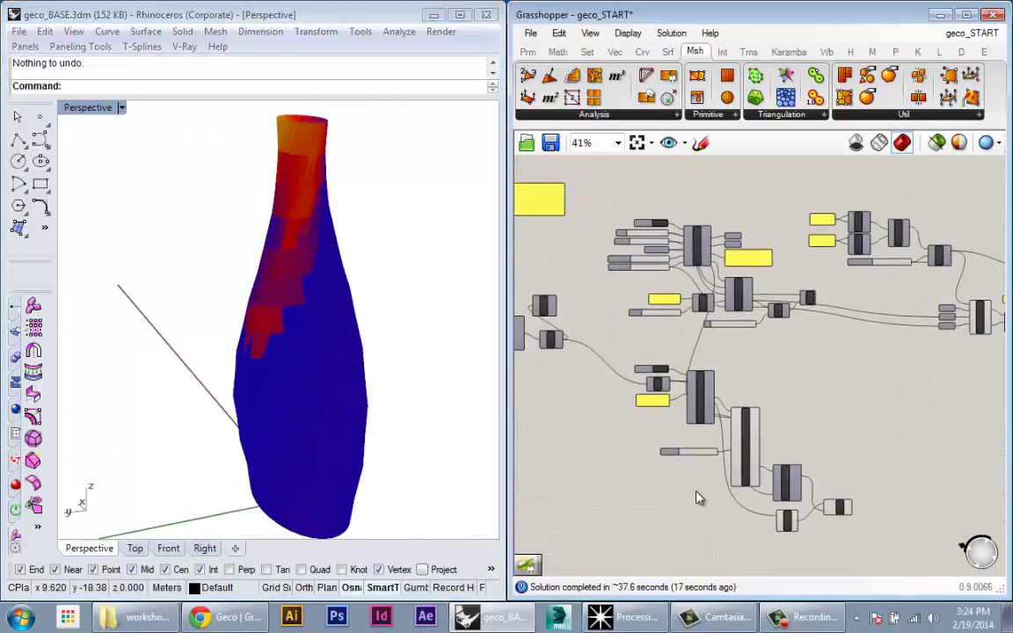
scroll(696, 492, up, 4)
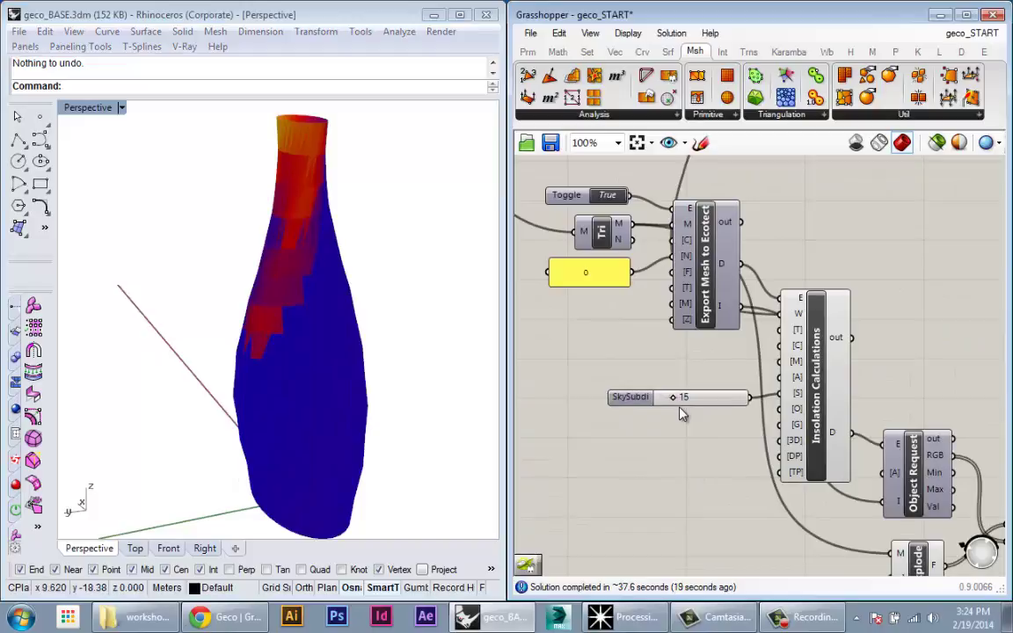
Lock the Grasshopper solver and unlock it again
middle_click(665, 457)
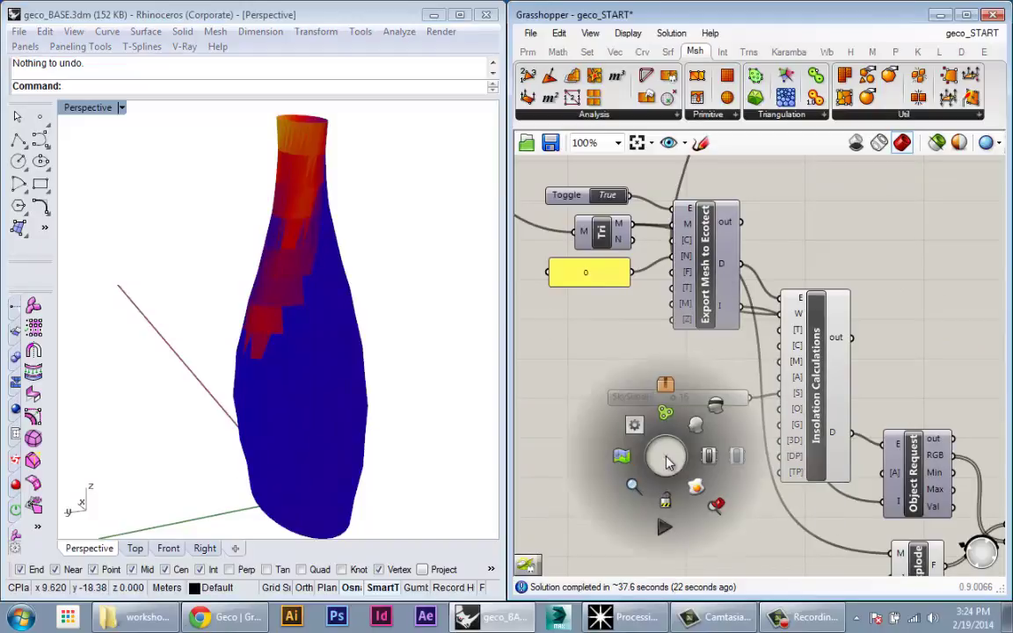
right_drag(596, 395, 548, 373)
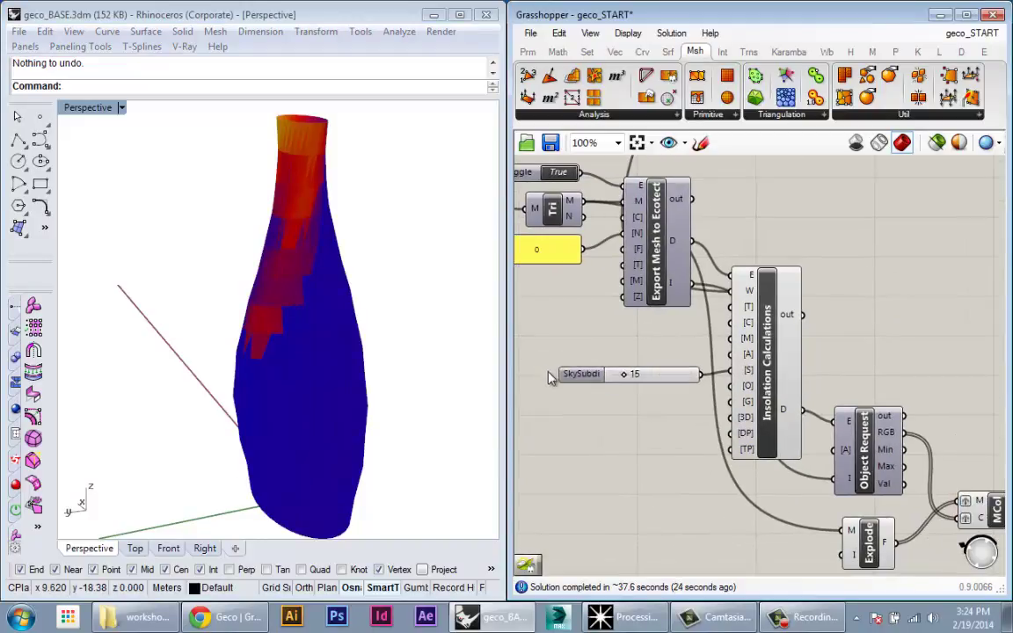
right_drag(633, 499, 624, 519)
middle_click(625, 445)
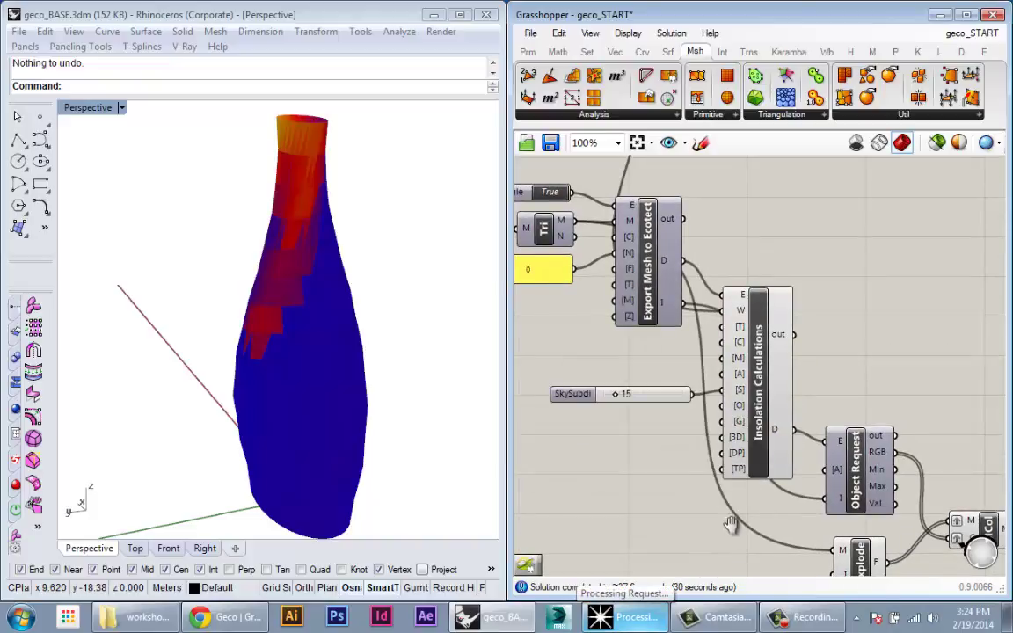
right_drag(655, 428, 741, 418)
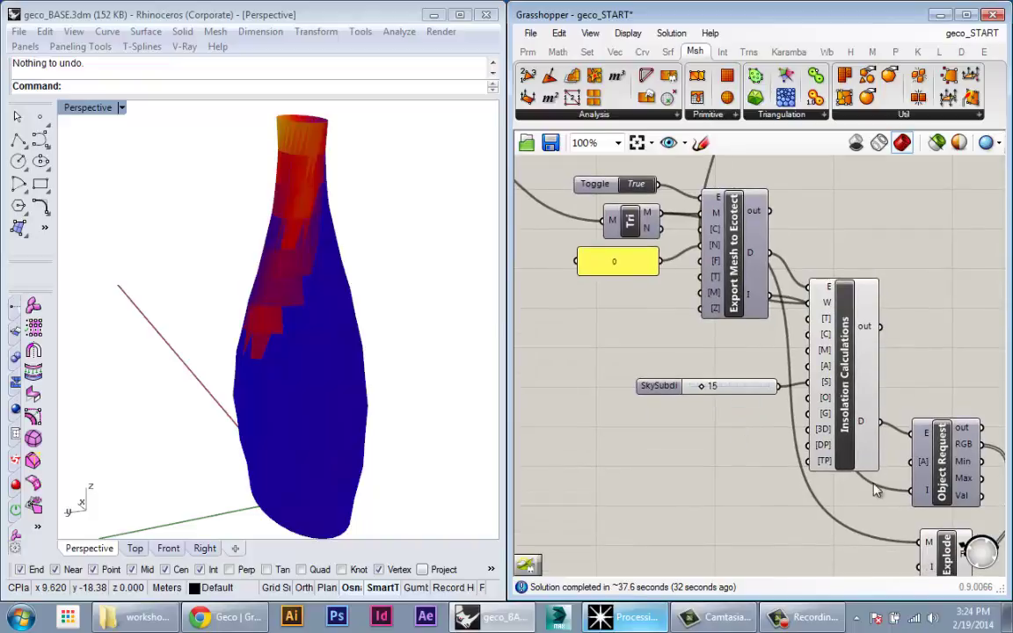
middle_click(716, 446)
click(715, 482)
right_drag(716, 447, 741, 516)
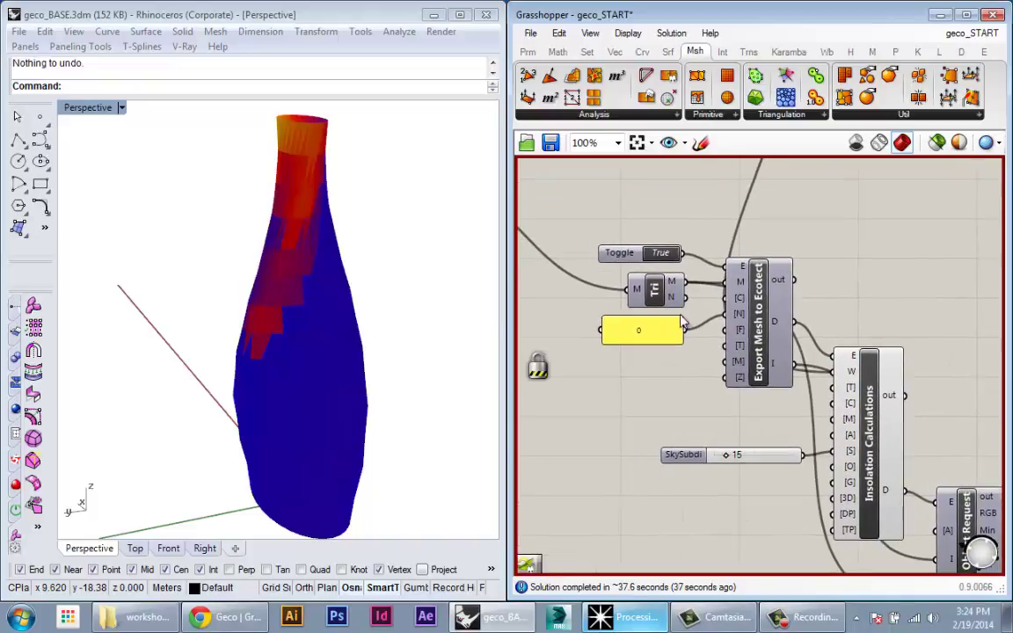
middle_click(616, 416)
Switch the Toggle on Export Mesh to Ecotect to False and set the SkySubdi slider to 50
right_drag(664, 257, 677, 327)
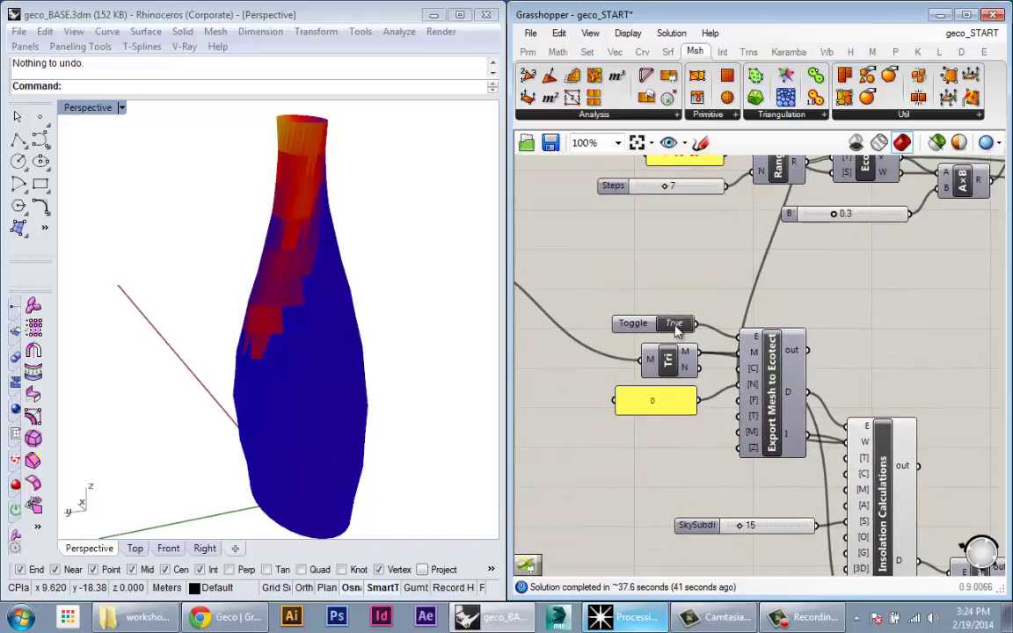
click(677, 325)
right_drag(712, 448, 708, 411)
scroll(682, 353, down, 1)
scroll(685, 376, up, 2)
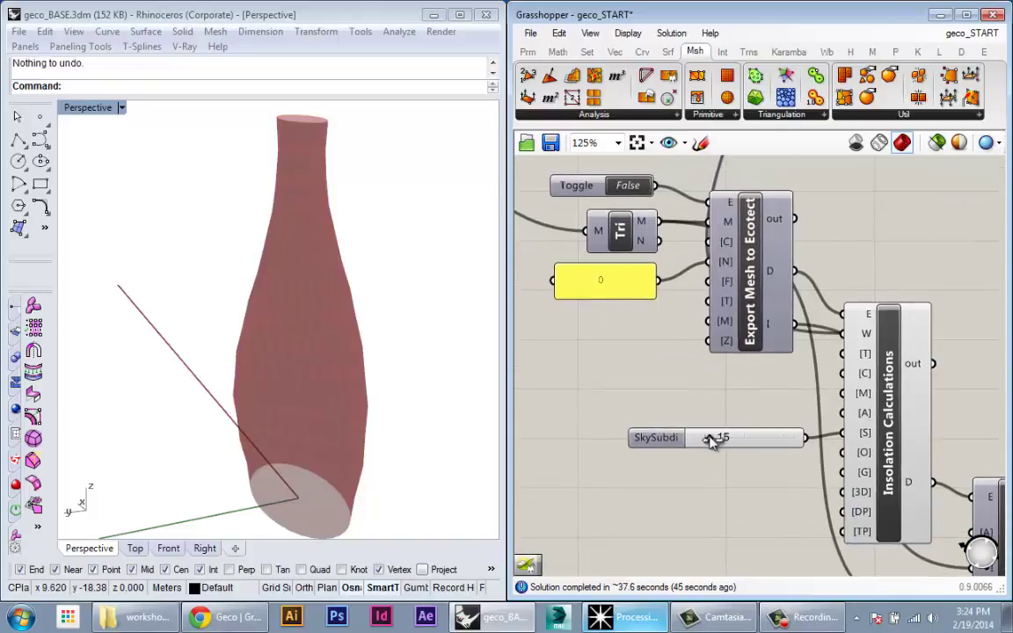
drag(710, 441, 747, 476)
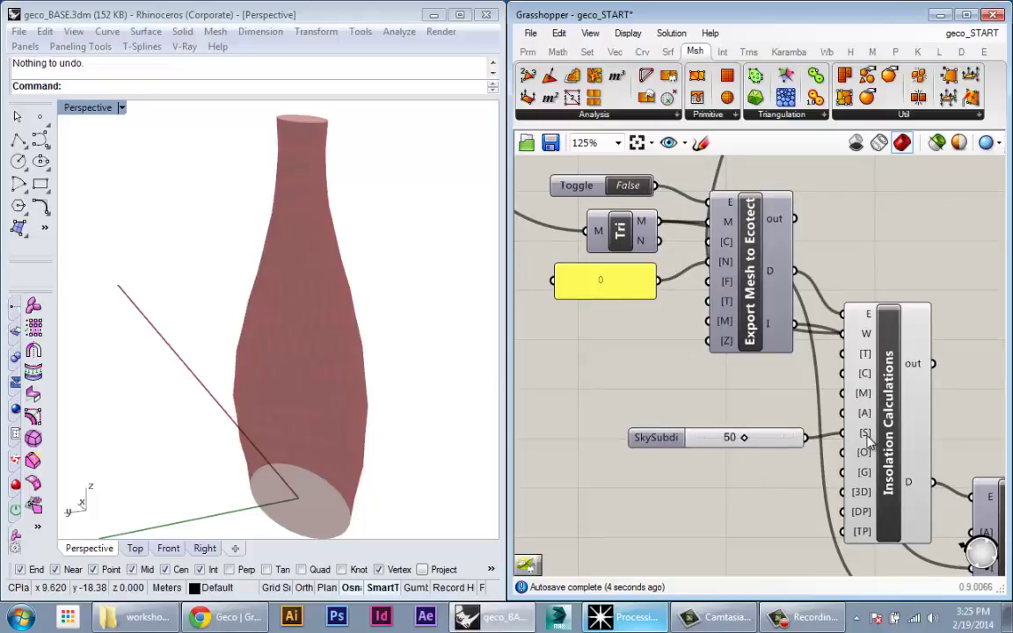
mouse_move(868, 441)
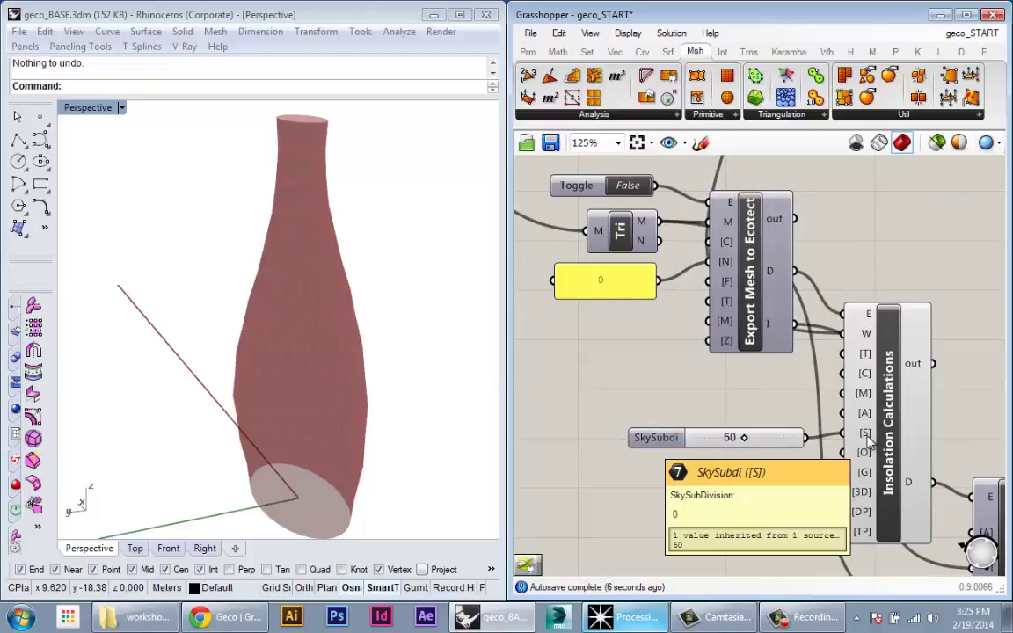
Switch the Toggle on Export Mesh to Ecotect to True to rerun the analysis, and view the recoloured tower from another side
scroll(795, 435, down, 2)
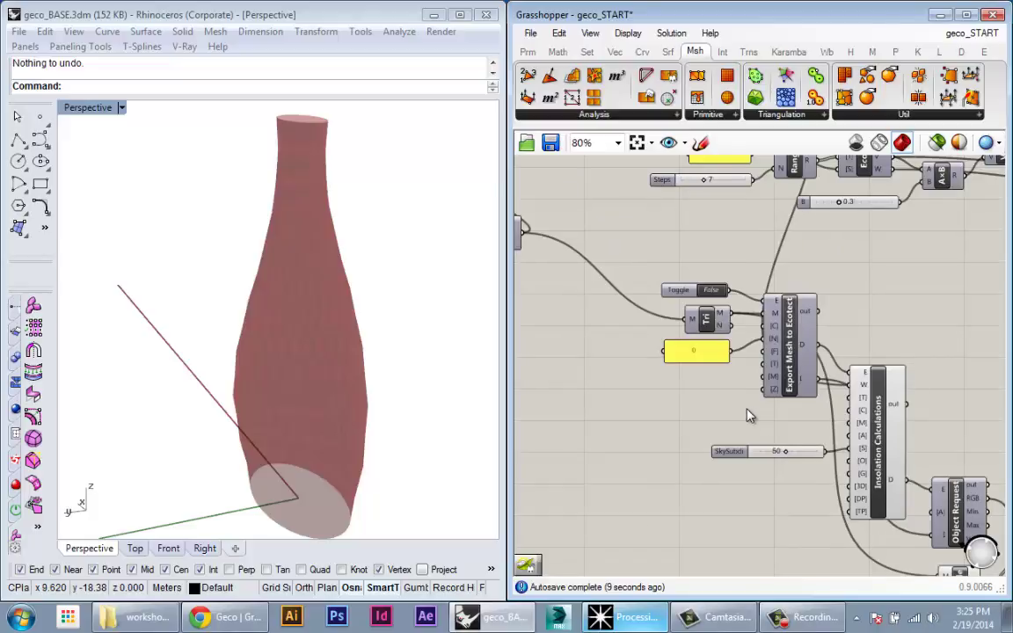
right_drag(749, 415, 782, 482)
scroll(799, 516, up, 3)
right_drag(686, 471, 622, 415)
scroll(764, 490, down, 3)
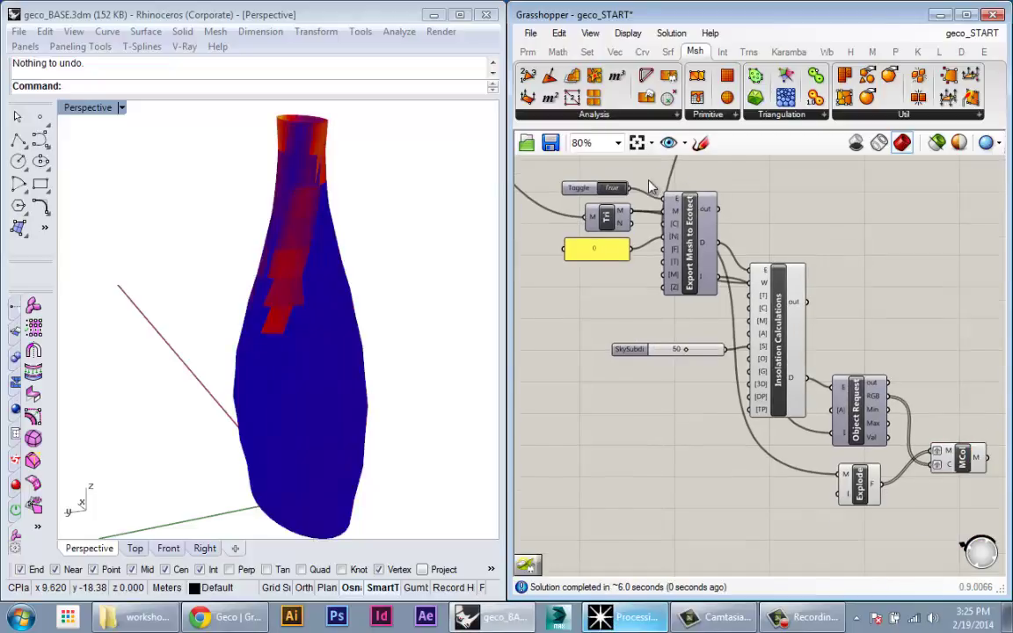
right_drag(379, 260, 203, 339)
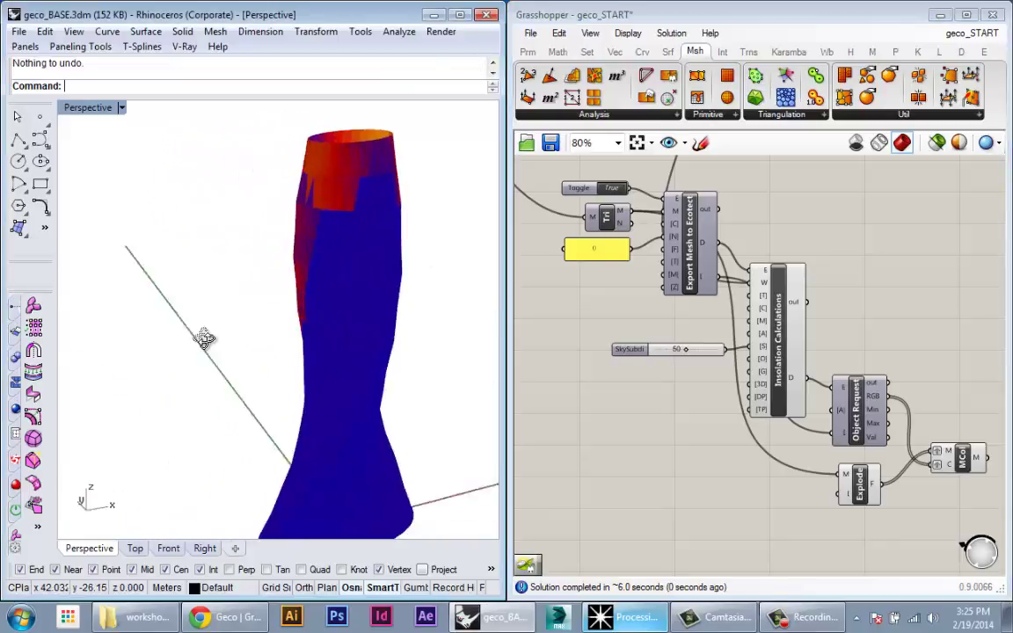